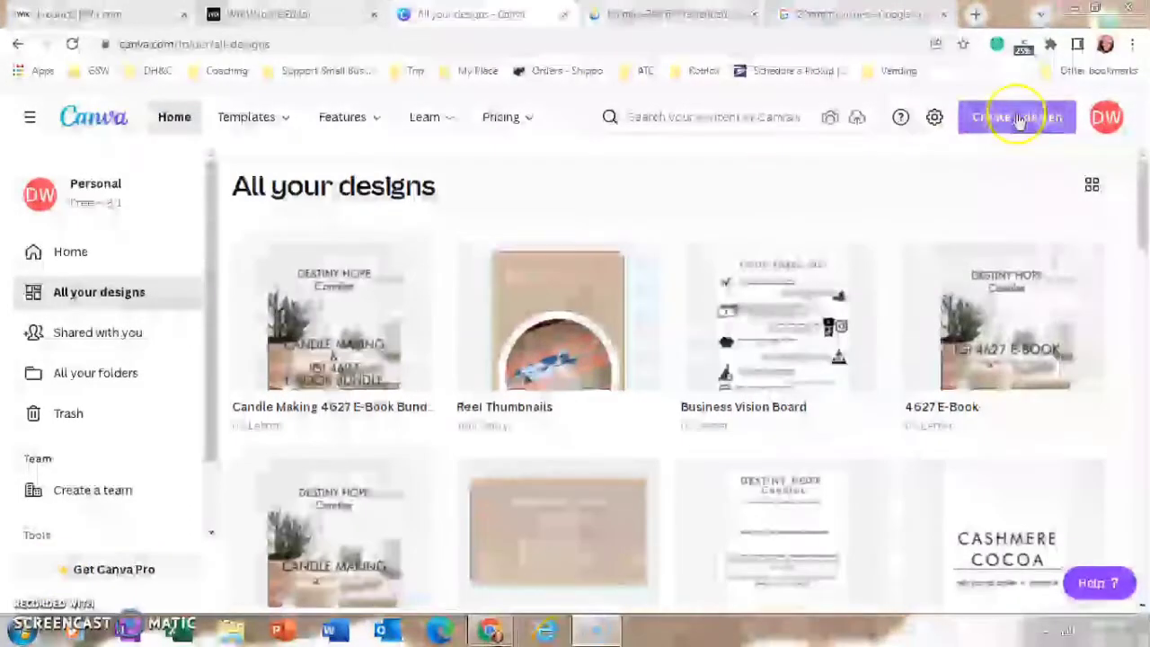
- Create a blank custom-size design 4 in wide and 4 in high, measured in inches
left_click(1017, 119)
left_click(996, 231)
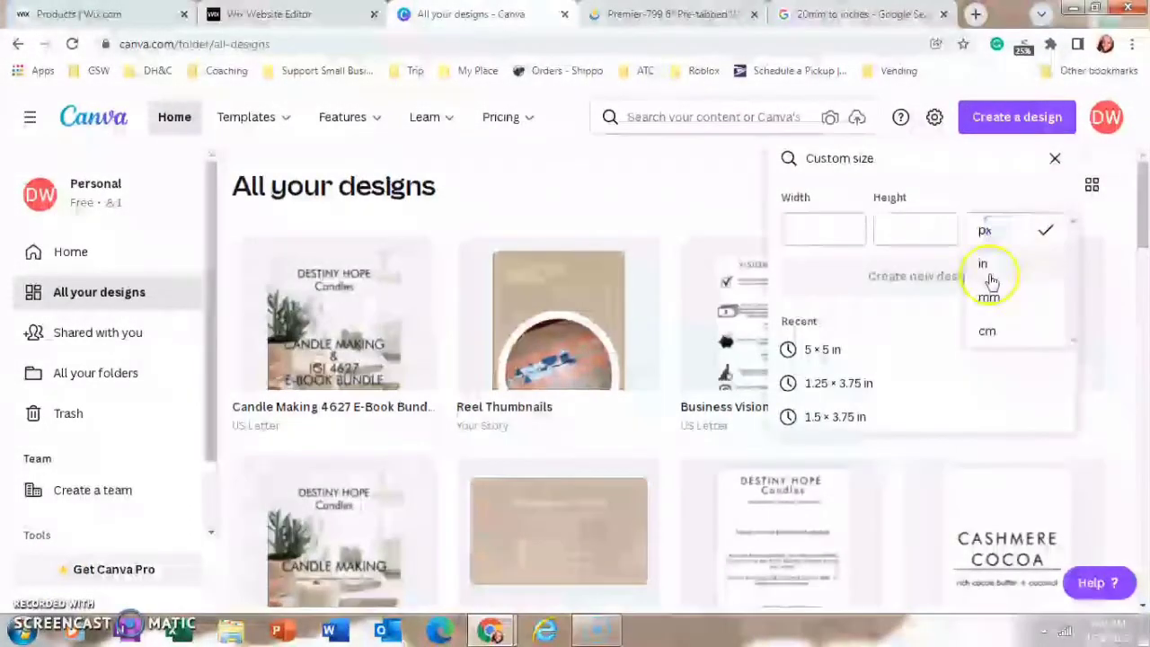
left_click(988, 269)
left_click(852, 233)
type("4")
left_click(950, 232)
type("4")
left_click(948, 271)
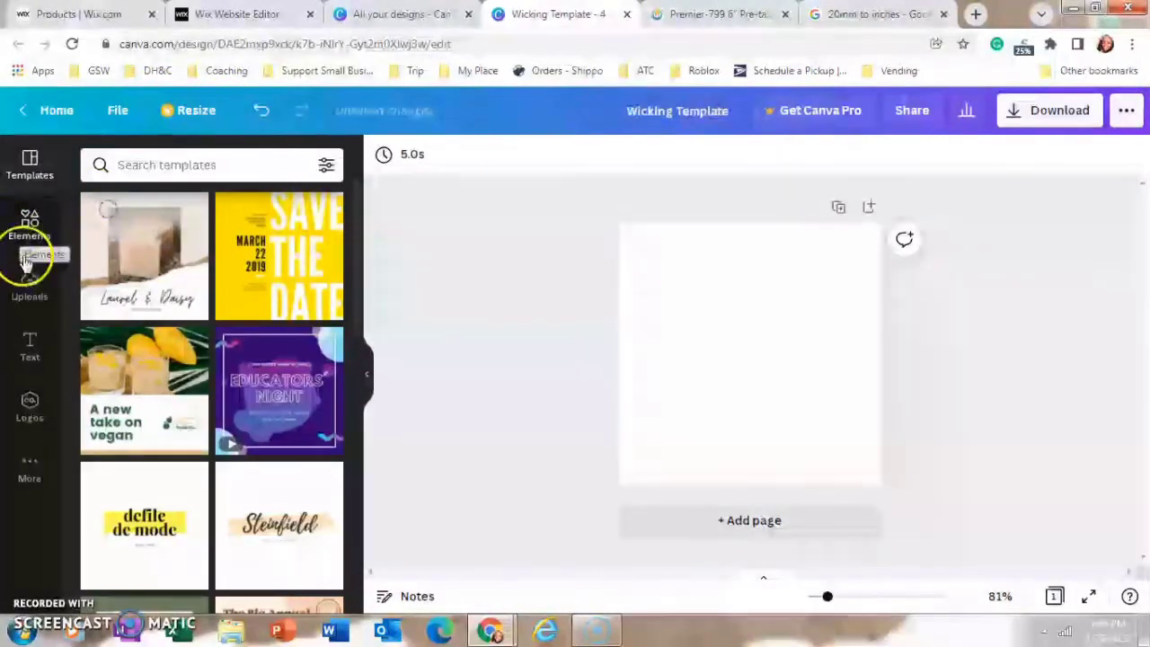
- Add a small body text box for the Jar, Wick Tab and Wick labels in Evolventa
left_click(29, 350)
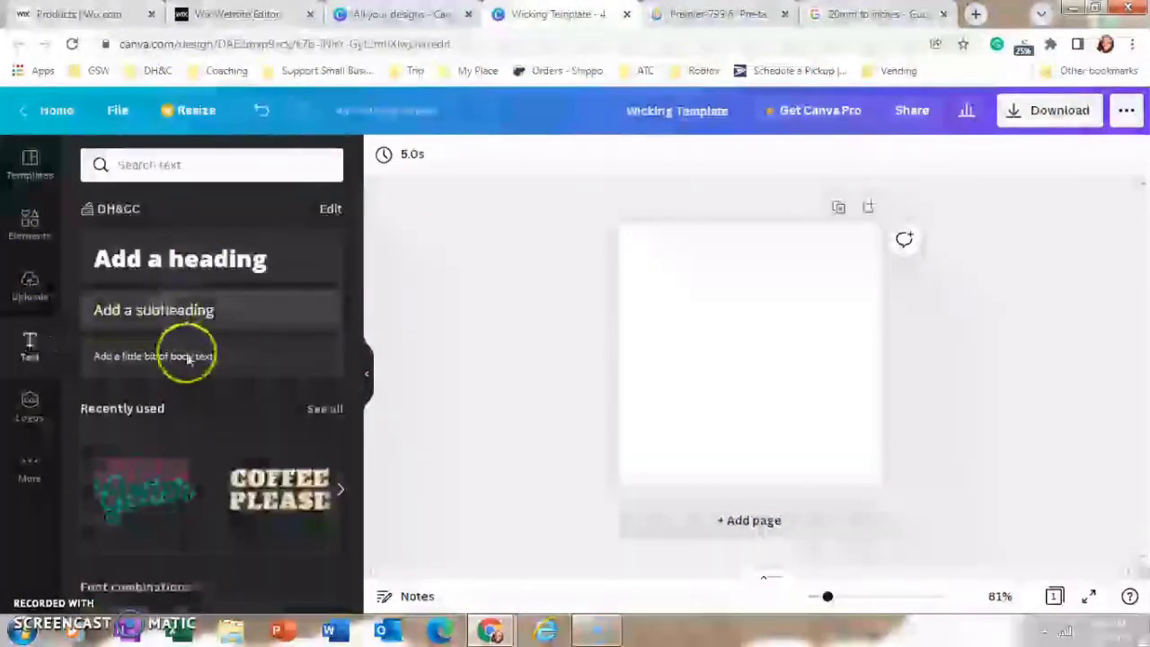
left_click(225, 364)
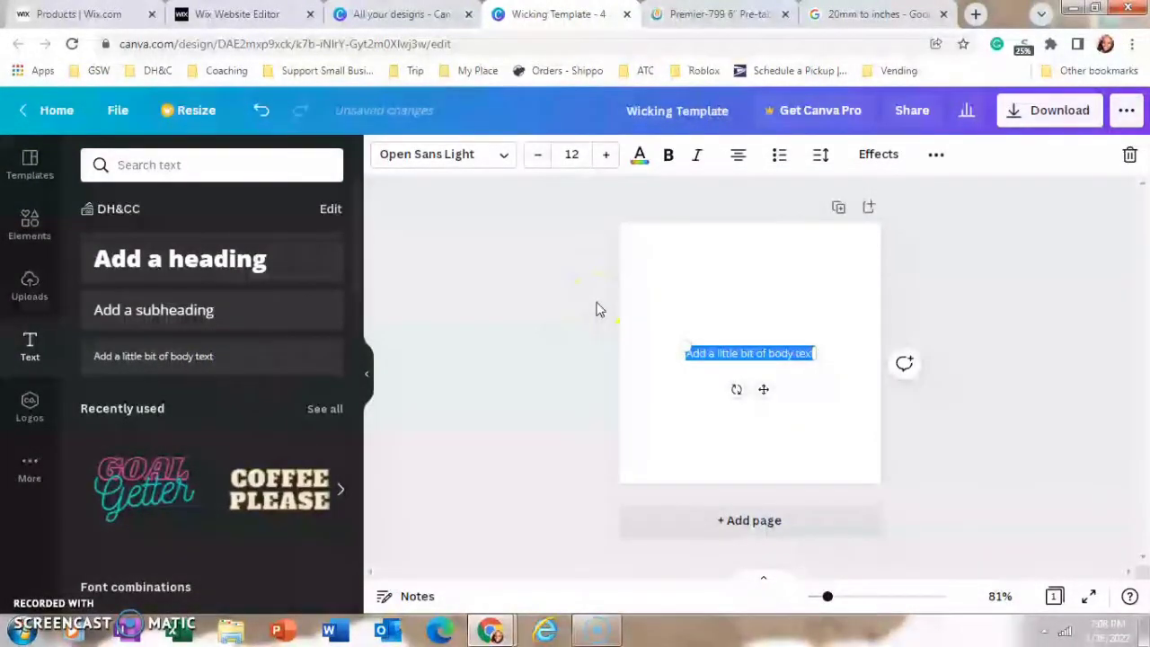
key("BackSpace")
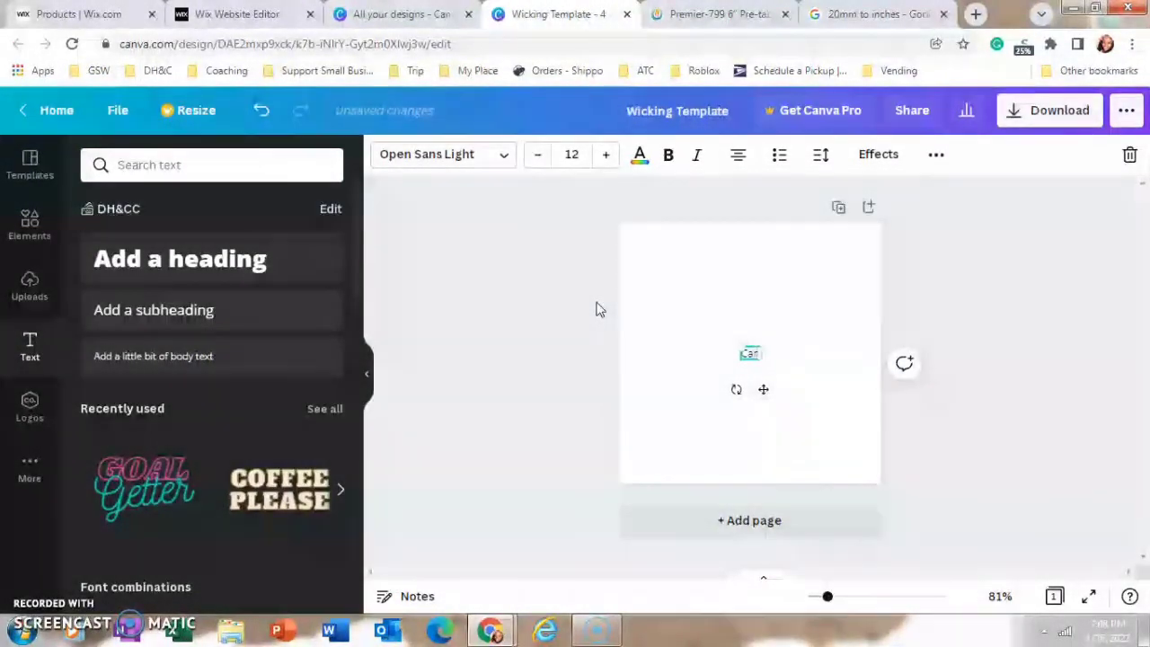
type("Wi")
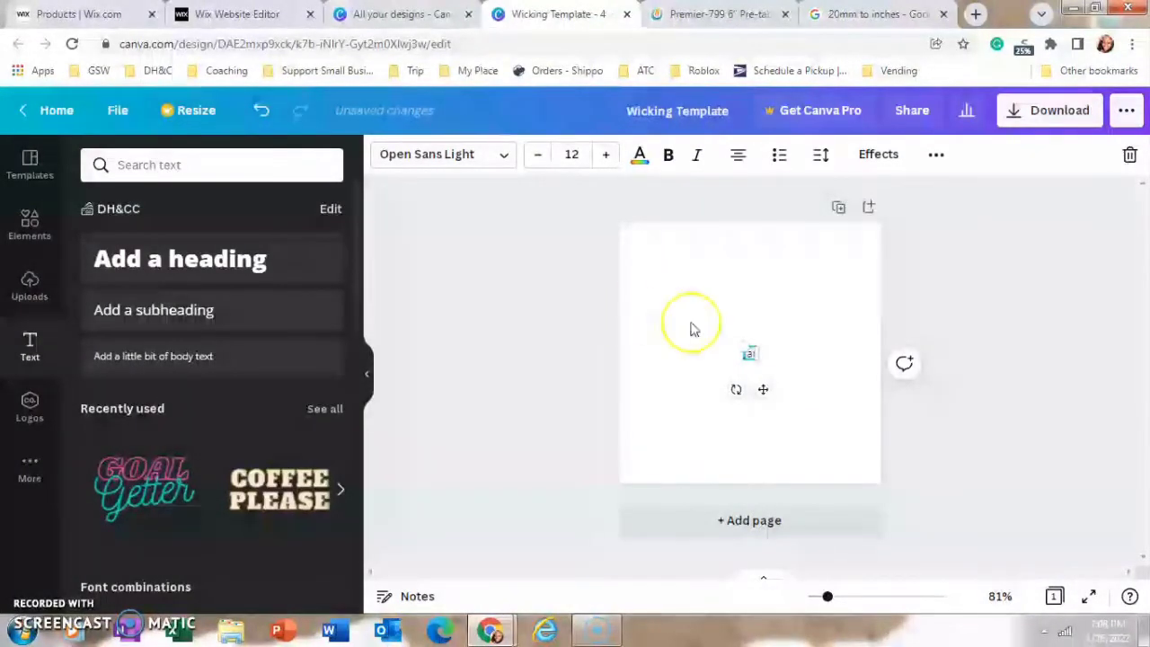
left_click(506, 159)
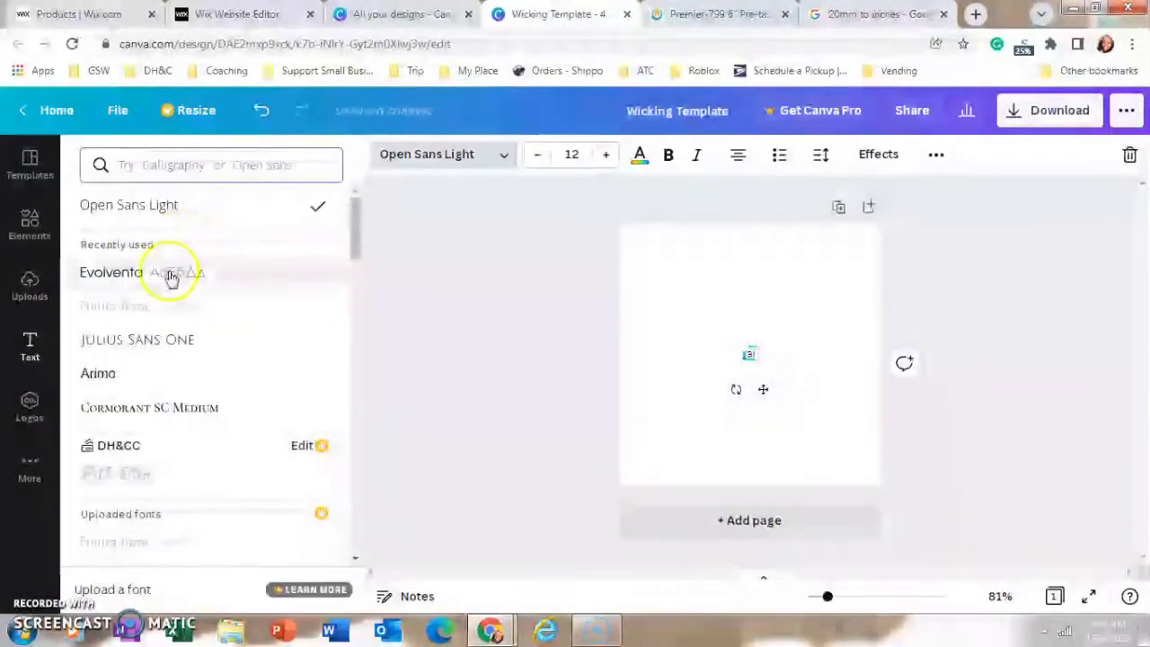
left_click(169, 271)
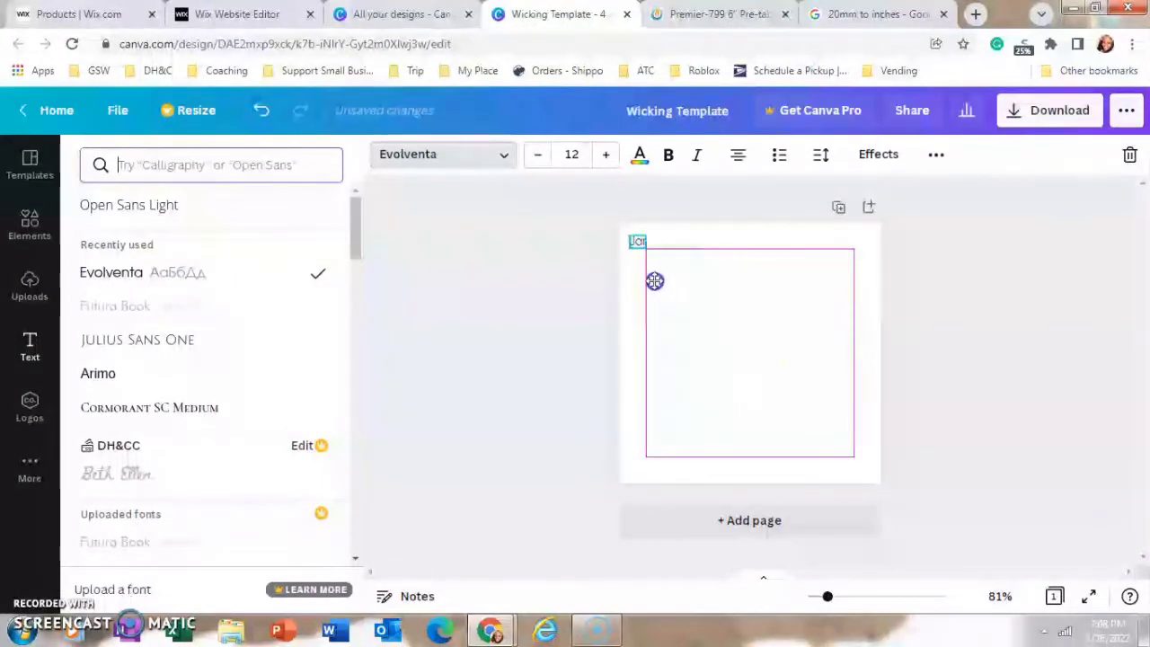
- Add a circle from Elements and colour it black from Document Colors
left_click(701, 341)
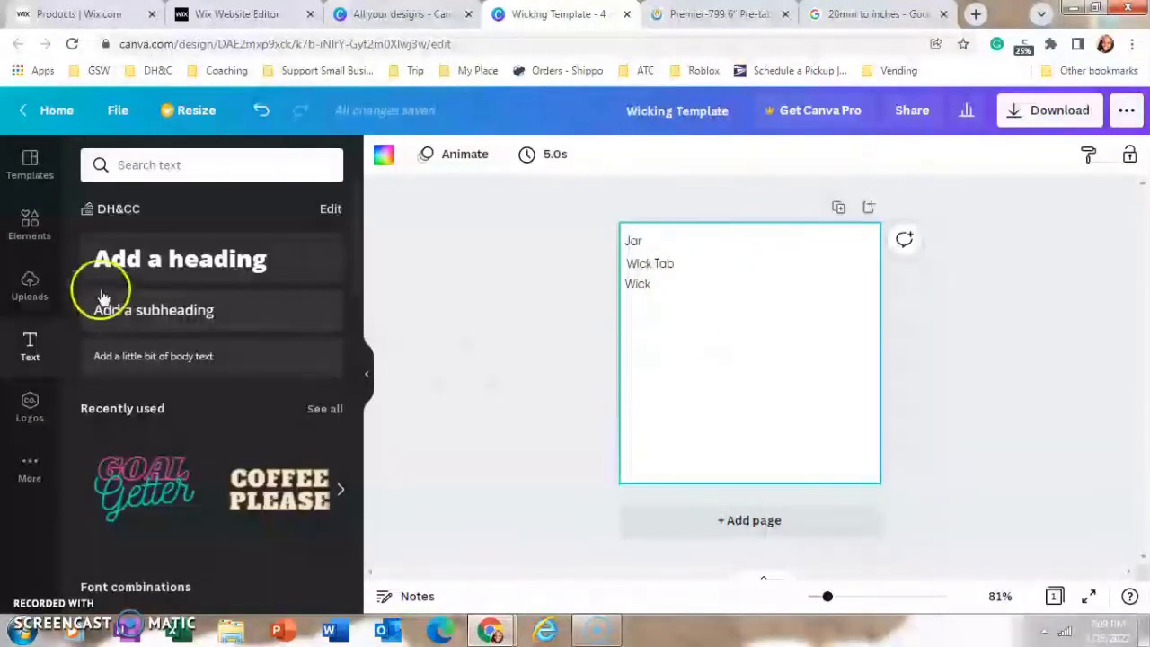
left_click(30, 225)
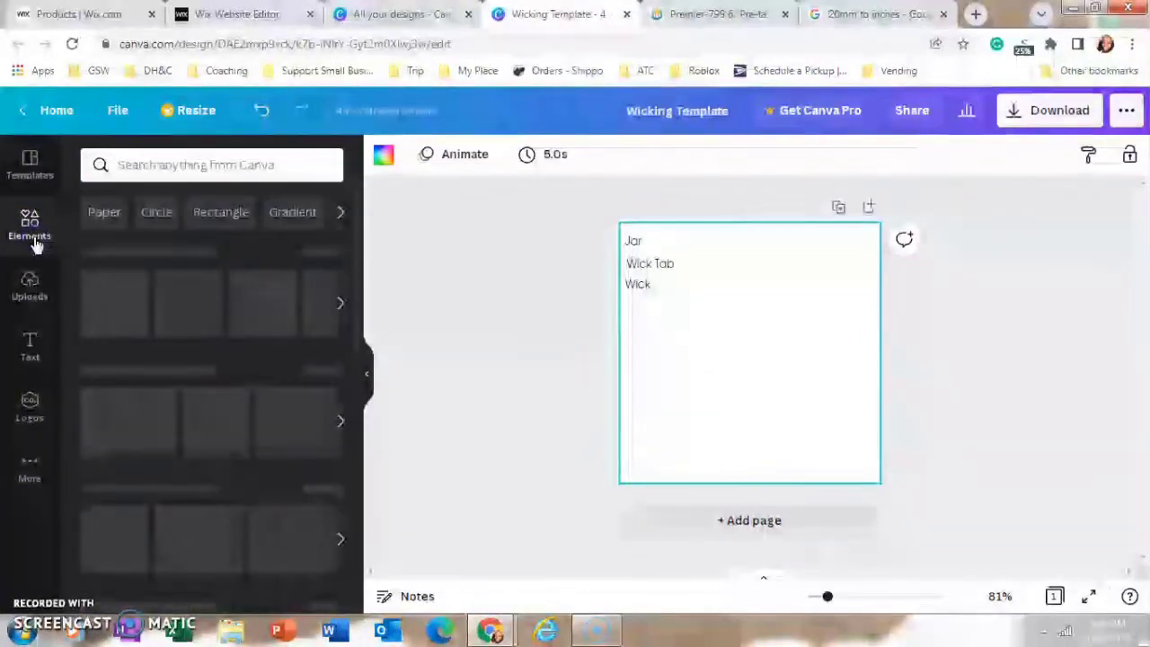
left_click(650, 266)
left_click(114, 303)
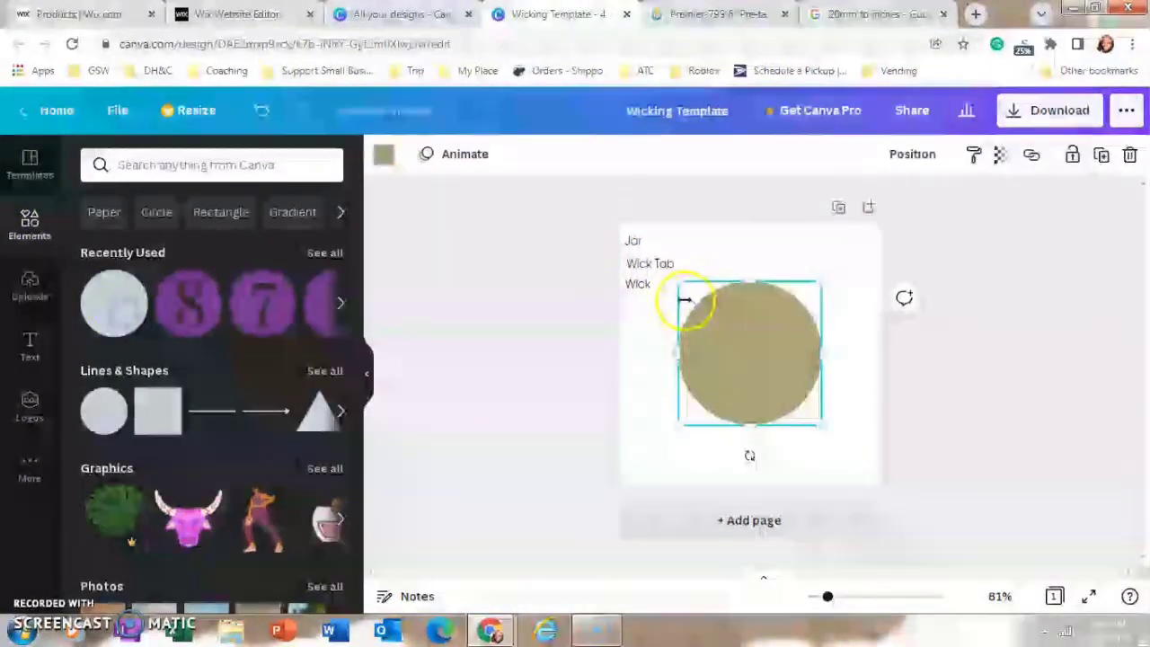
left_click(381, 155)
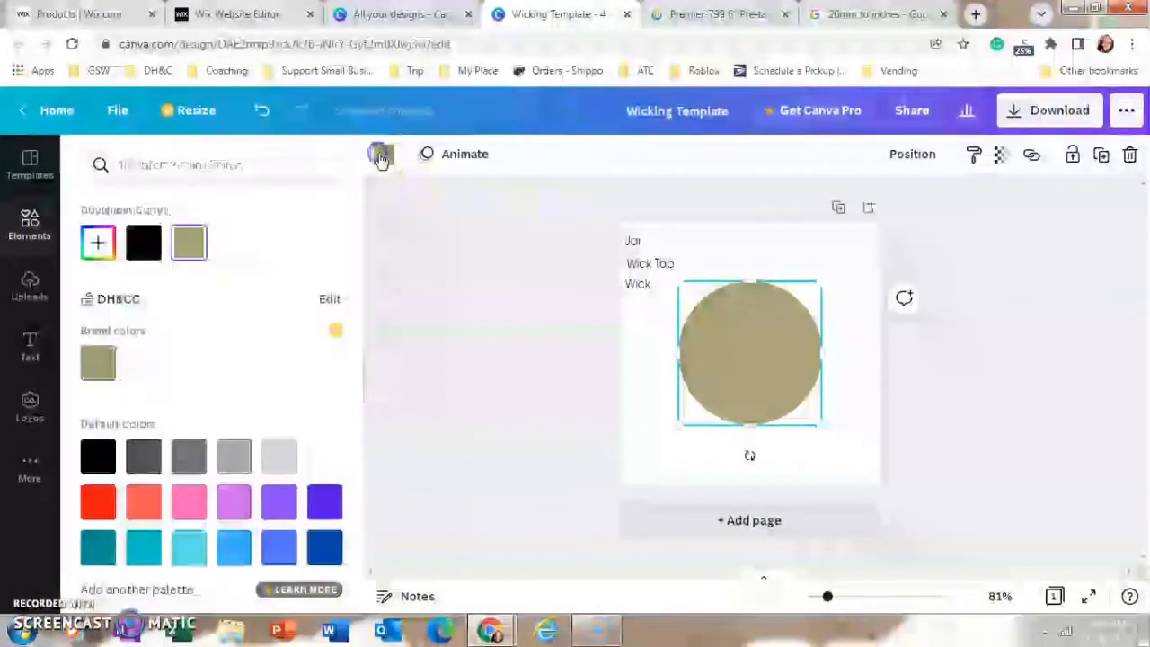
left_click(143, 241)
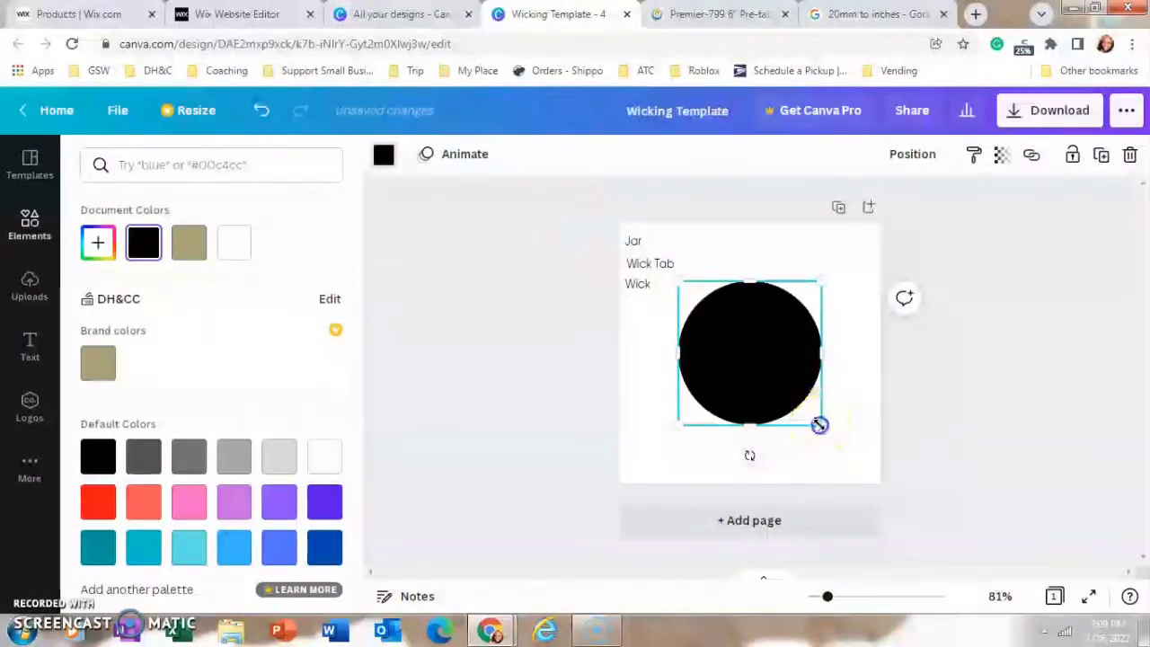
- Enlarge the black circle to about 3.7 inches wide and centre it on the page
left_click_drag(819, 425, 878, 482)
left_click_drag(676, 284, 619, 247)
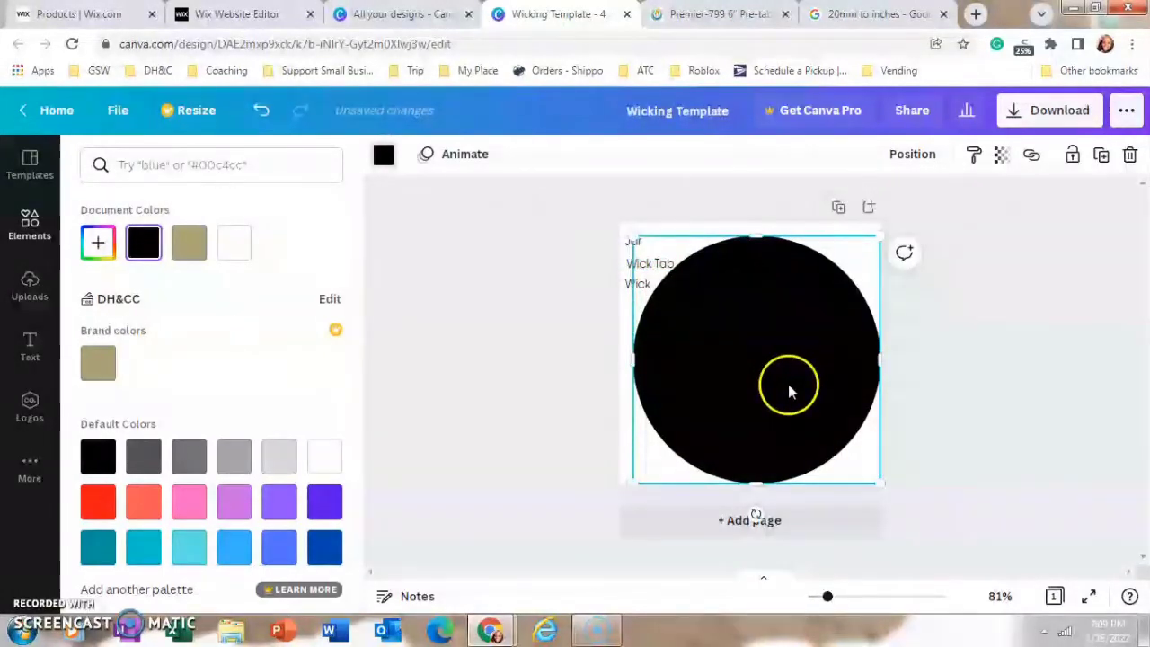
left_click_drag(836, 397, 814, 376)
- Move the Wick Tab label to the bottom-left corner and Wick to the bottom-right
left_click(968, 396)
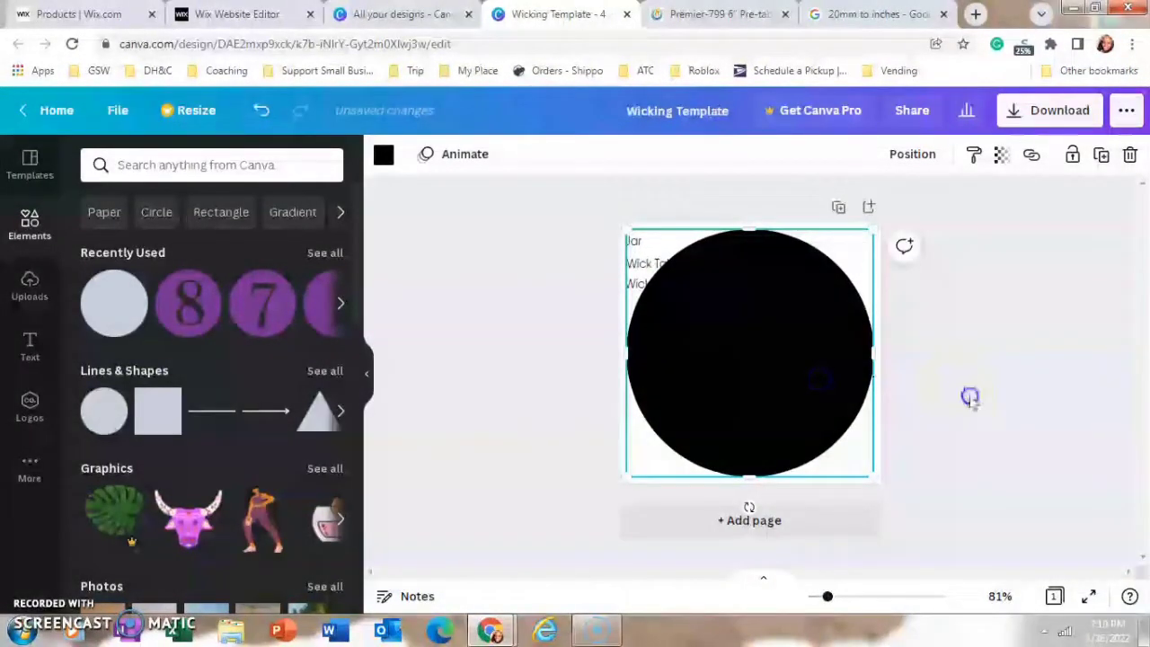
left_click(641, 257)
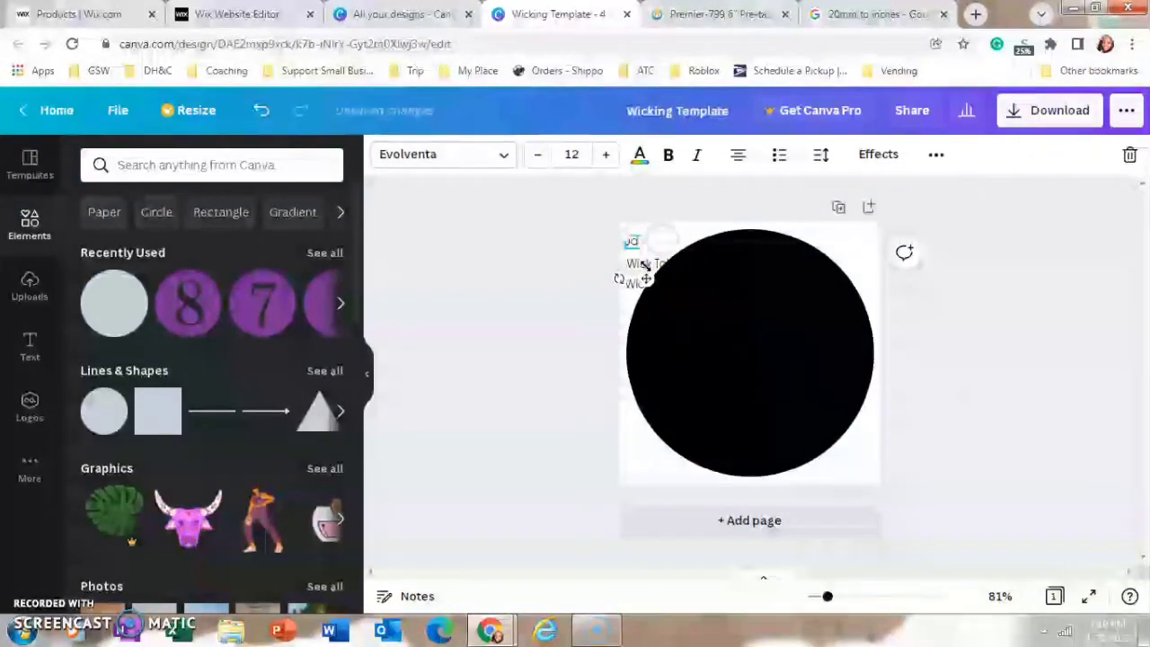
left_click(680, 248)
left_click_drag(648, 263, 643, 364)
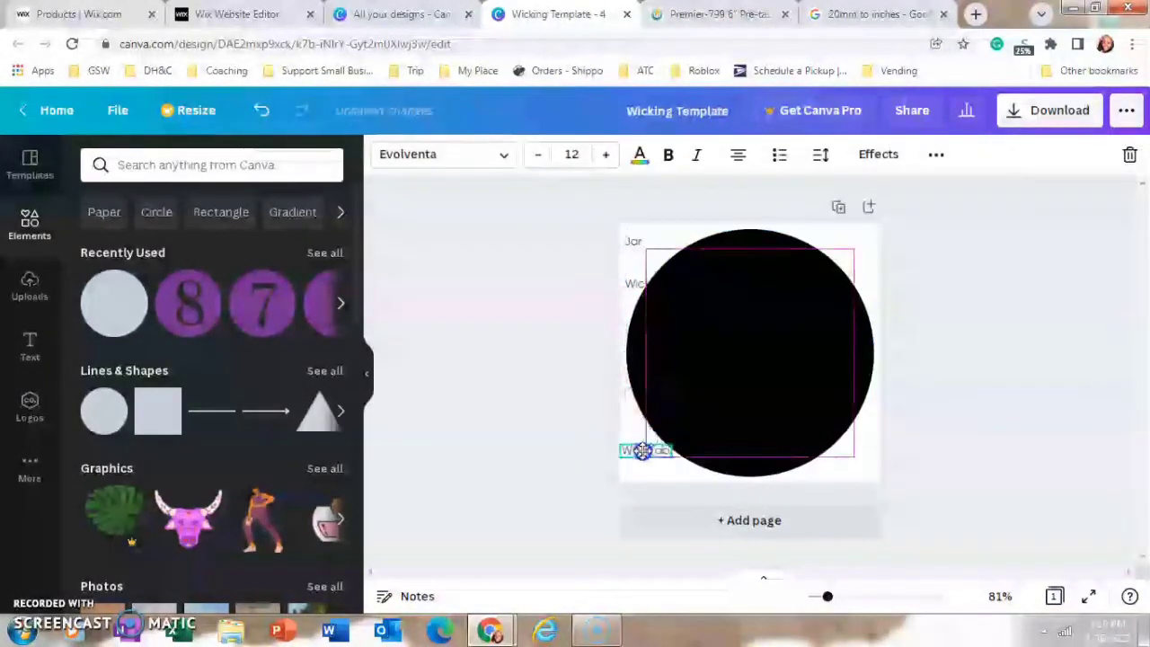
left_click_drag(642, 450, 646, 469)
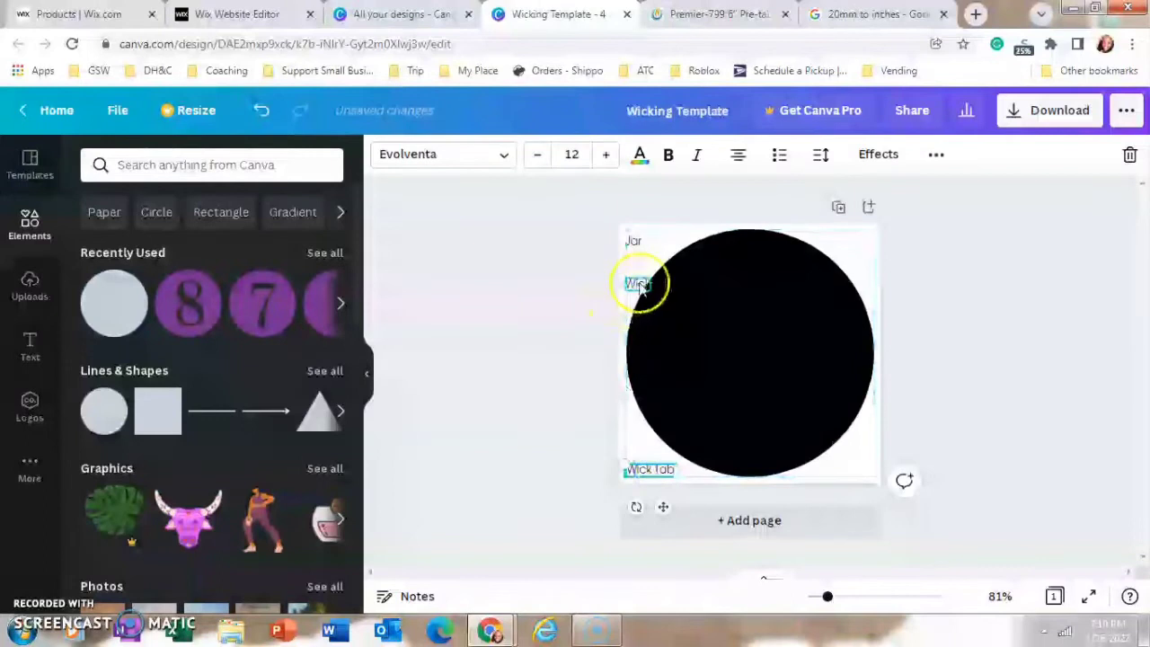
left_click_drag(637, 284, 861, 468)
left_click(656, 481)
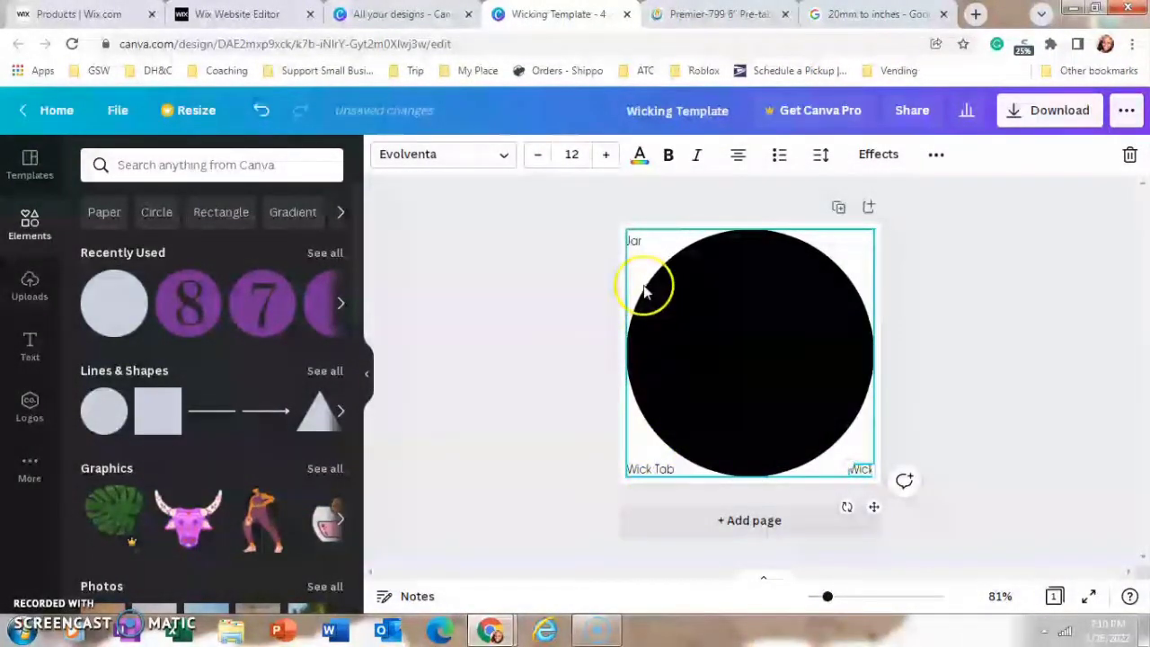
- Add a white inner circle, then switch to the Premier-799 wick product page
left_click(103, 317)
left_click(383, 154)
left_click(235, 242)
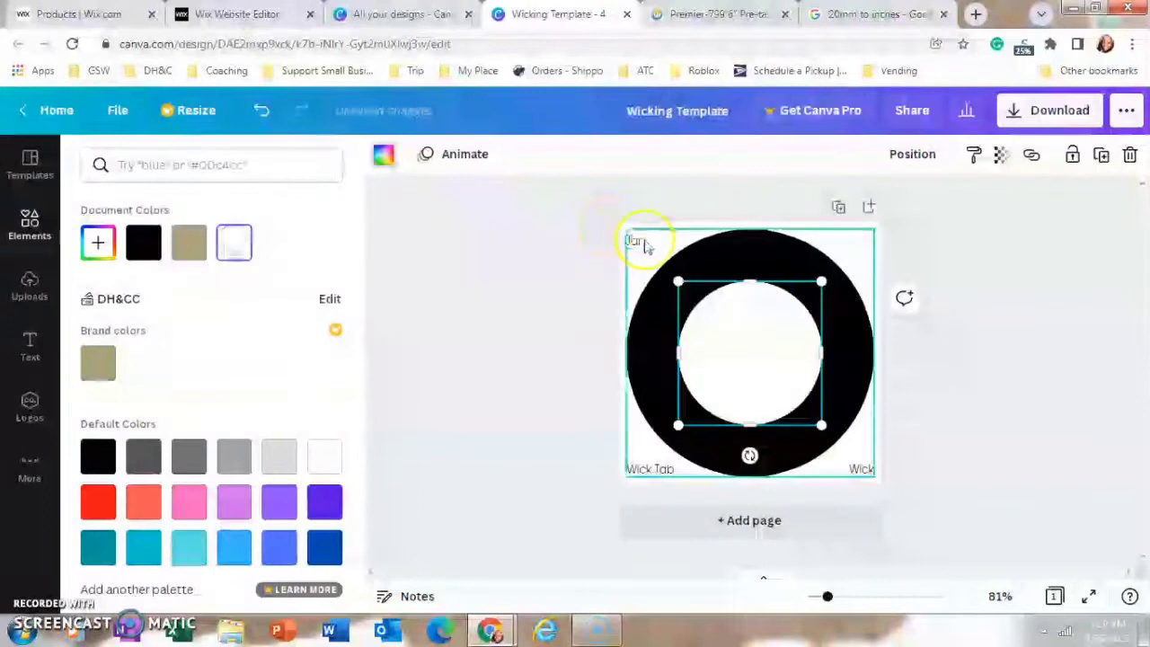
left_click(723, 14)
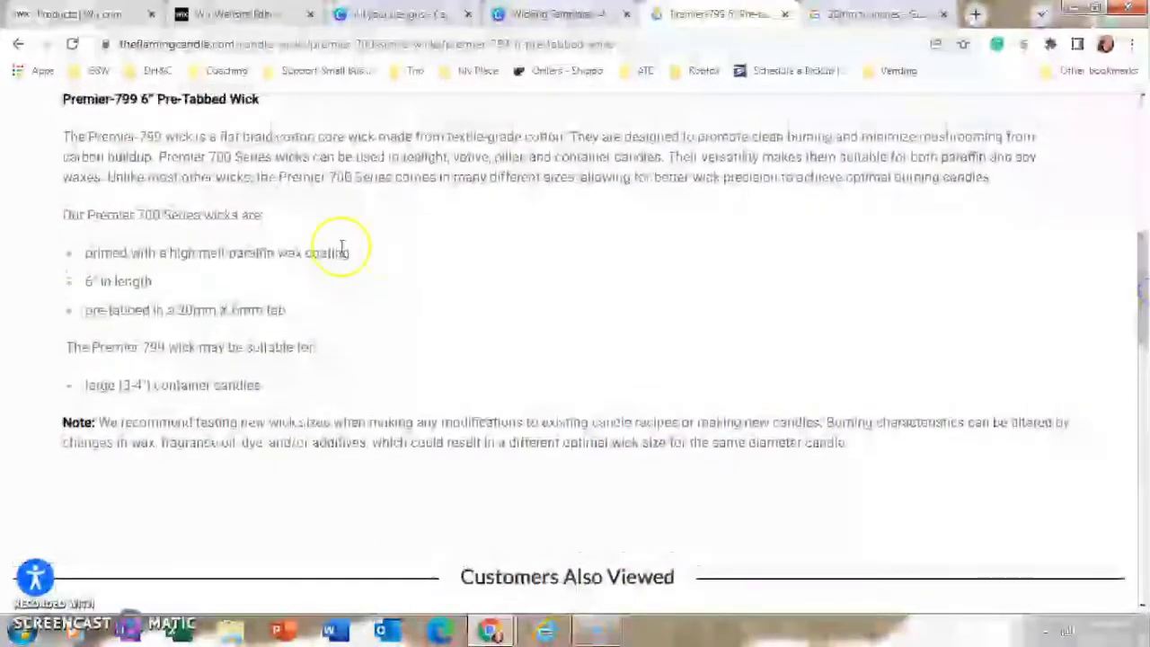
- Highlight the 20mm tab size and read its conversion: 0.787402 inches
left_click_drag(179, 309, 220, 310)
left_click(871, 13)
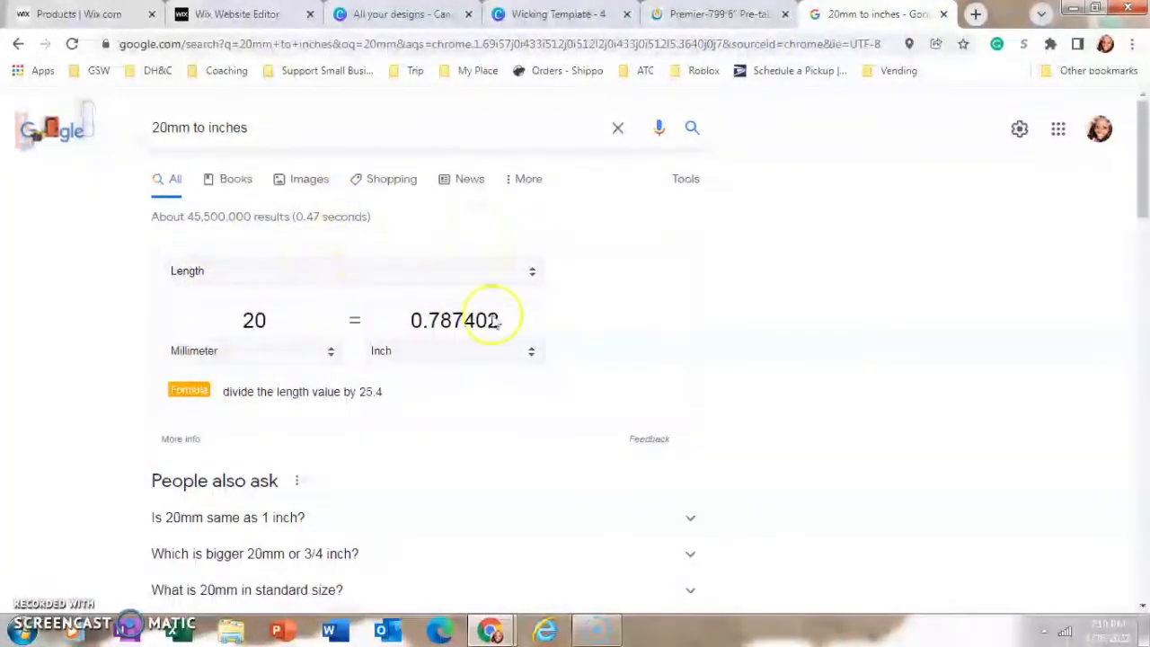
- Back in the Wicking Template, shrink the inner circle into a gold wick circle
left_click(555, 13)
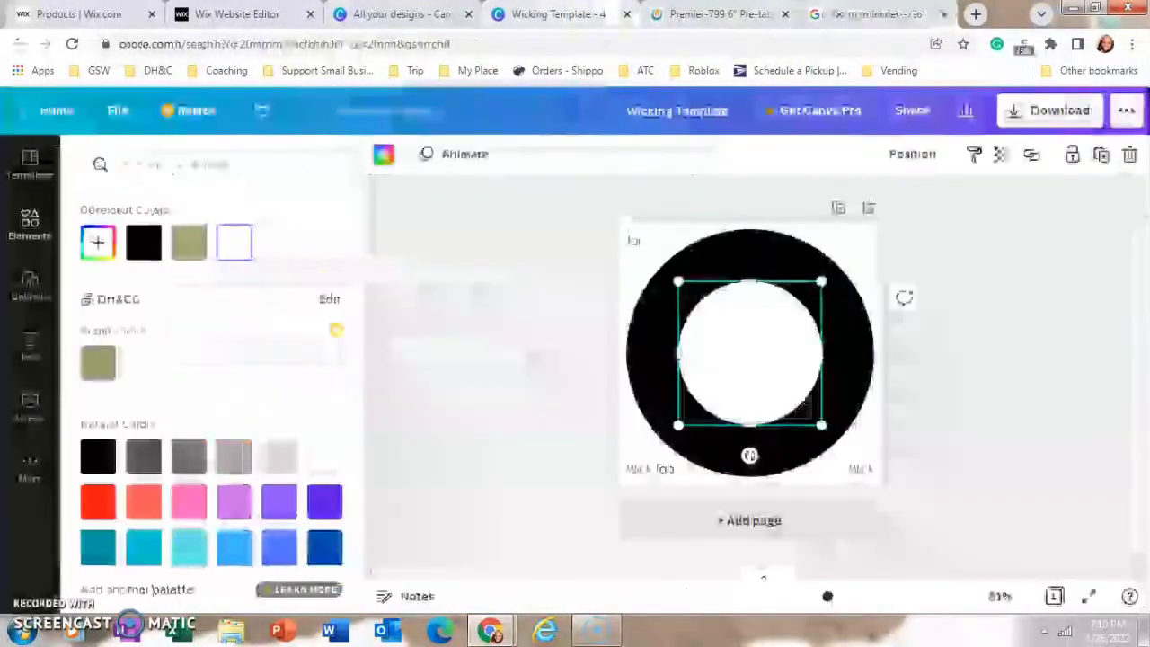
left_click_drag(672, 282, 709, 355)
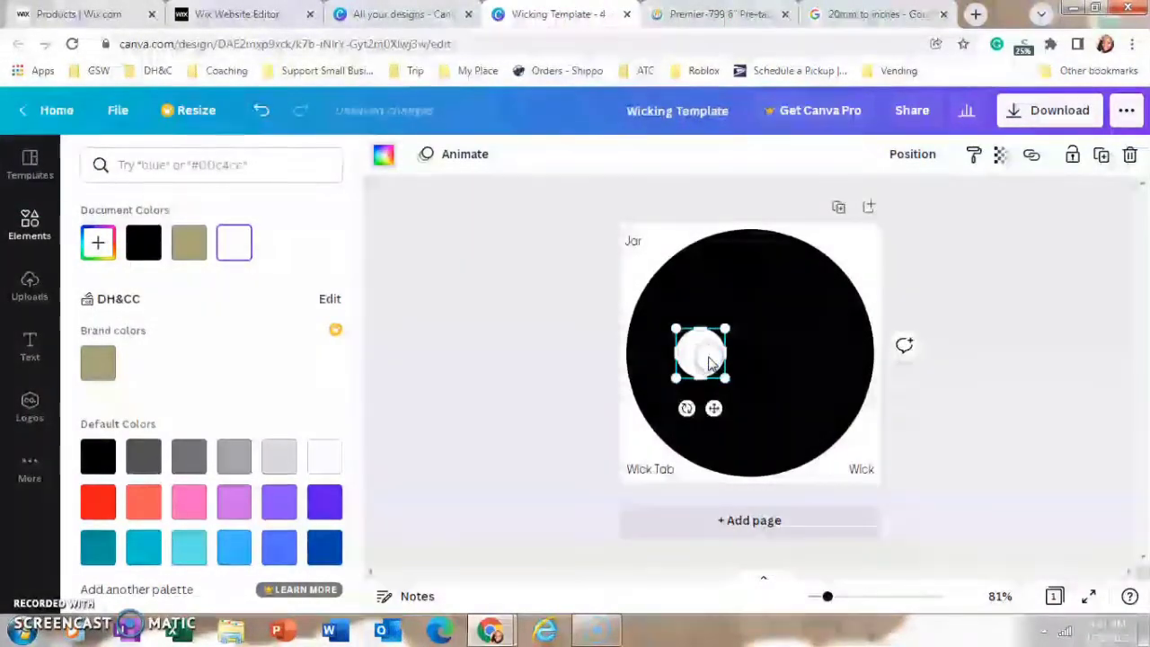
left_click(189, 252)
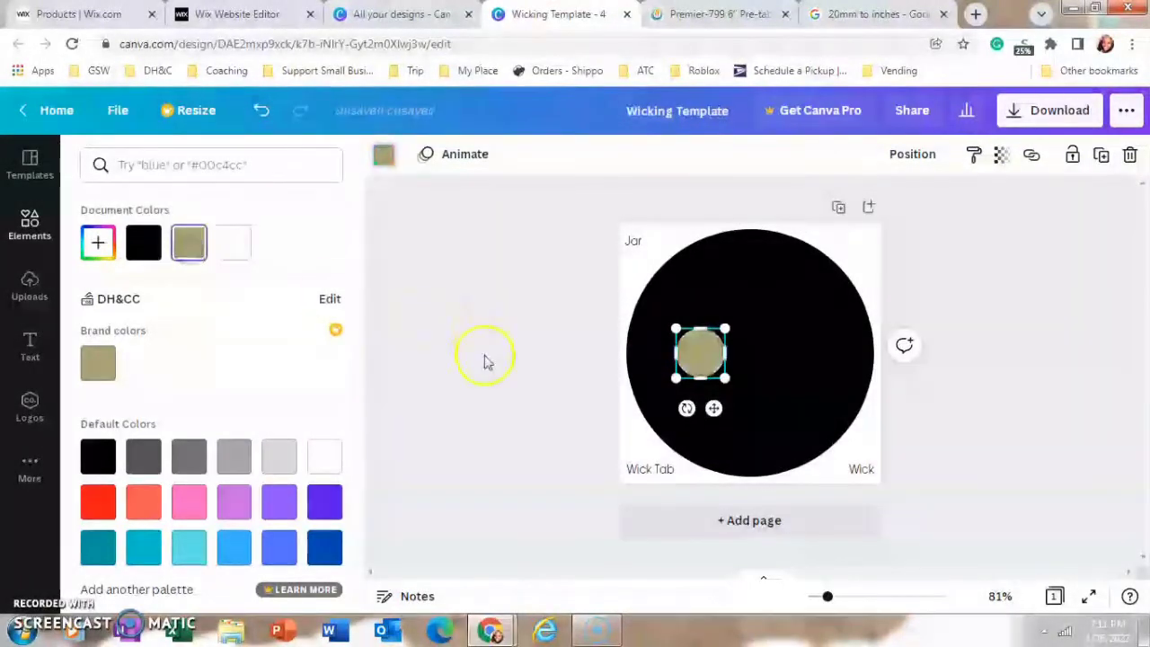
- Colour the Wick Tab label text gold
left_click(647, 476)
left_click(640, 154)
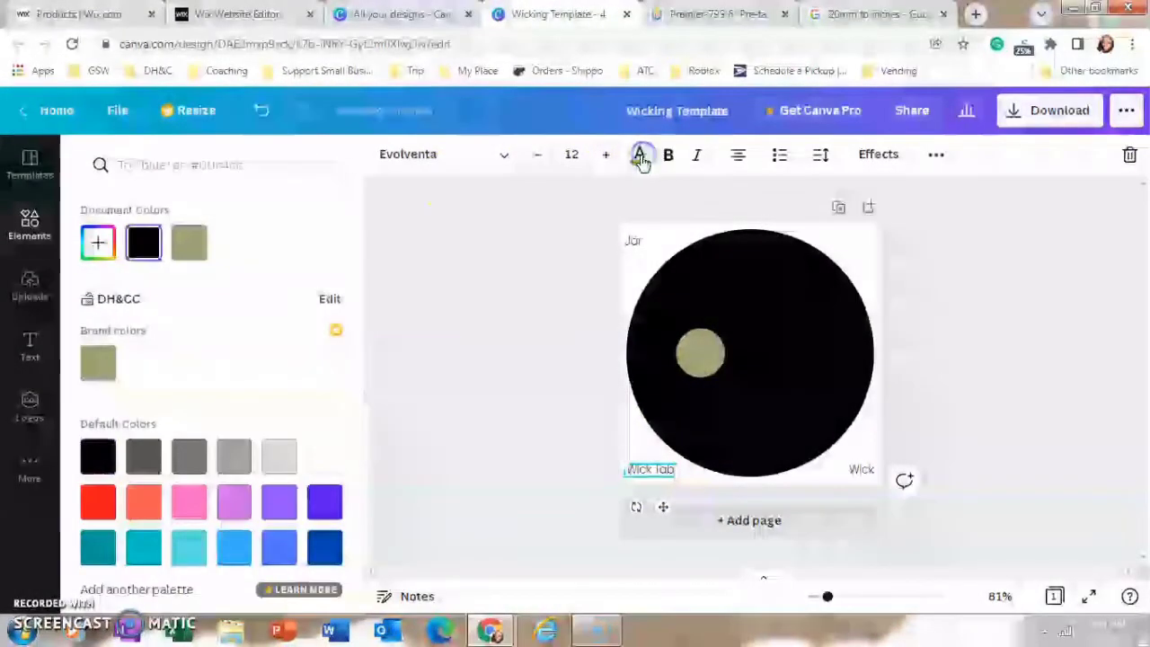
left_click(225, 242)
left_click(188, 247)
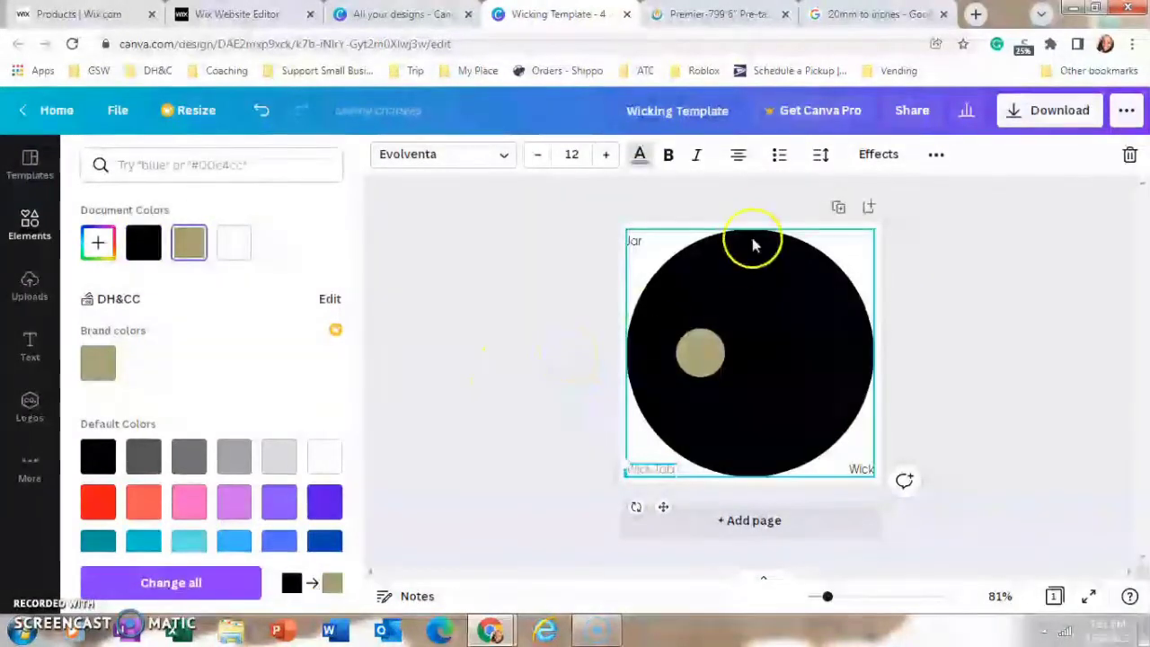
left_click(670, 244)
- Place a second gold wick circle to the right of the first
left_click(703, 337)
left_click_drag(703, 337, 801, 360)
left_click(729, 383)
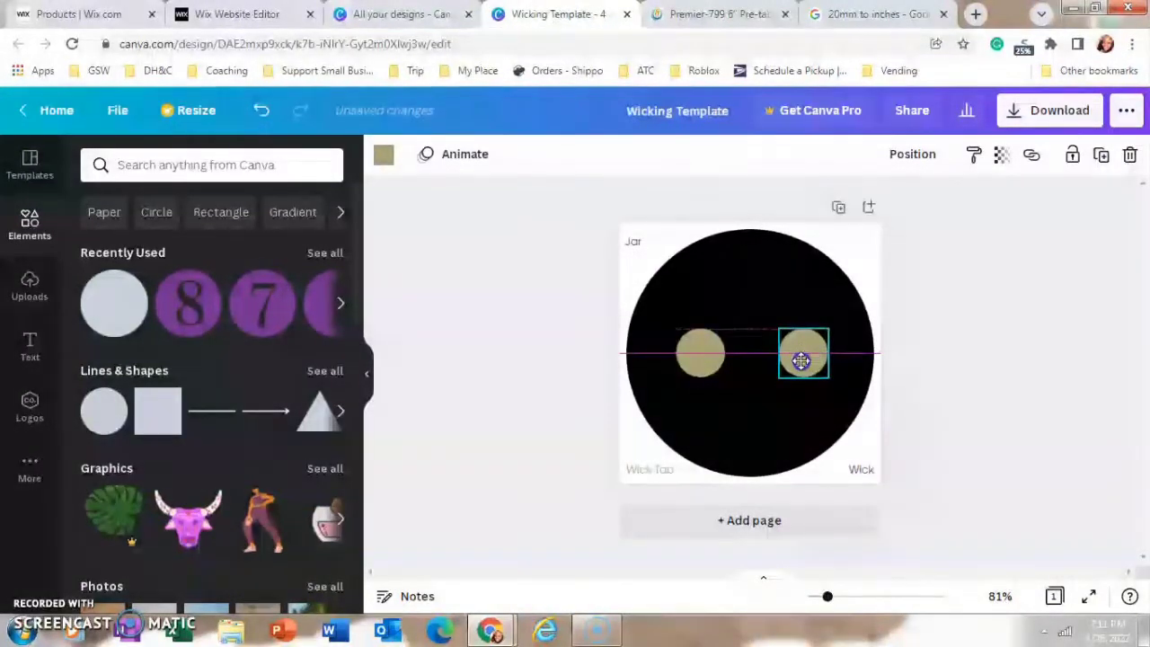
left_click(844, 282)
- Colour the Wick label text red
left_click(894, 263)
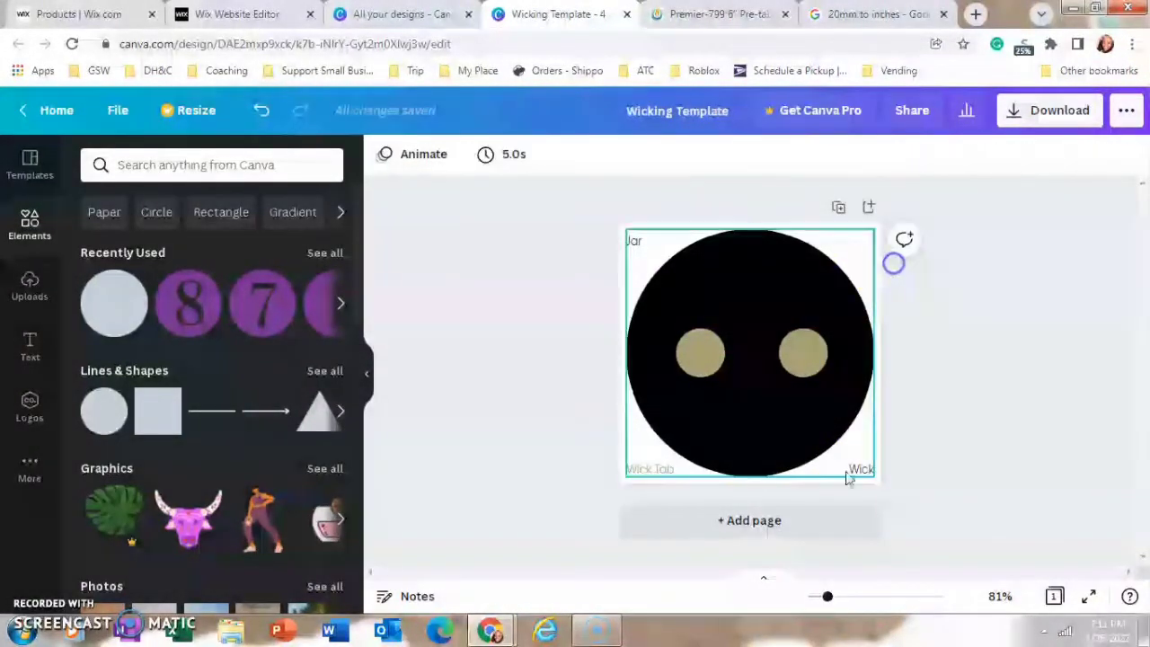
left_click(860, 473)
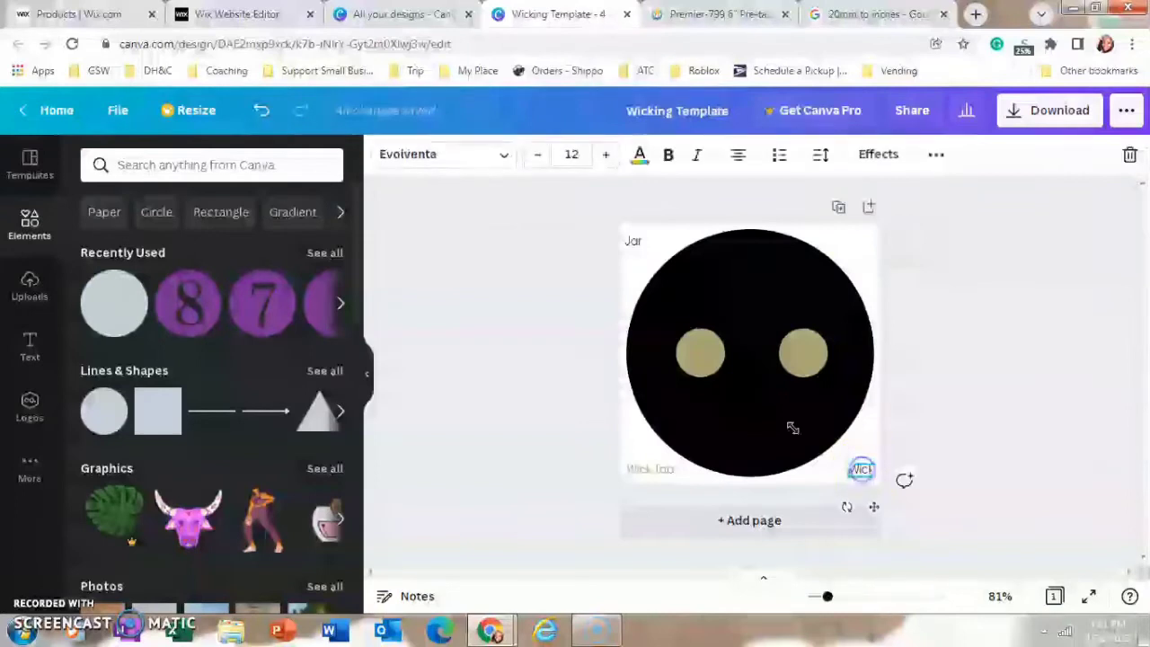
left_click(638, 156)
left_click(98, 501)
- Add a new circle from Recently used to the jar page and open its fill colours
left_click(633, 410)
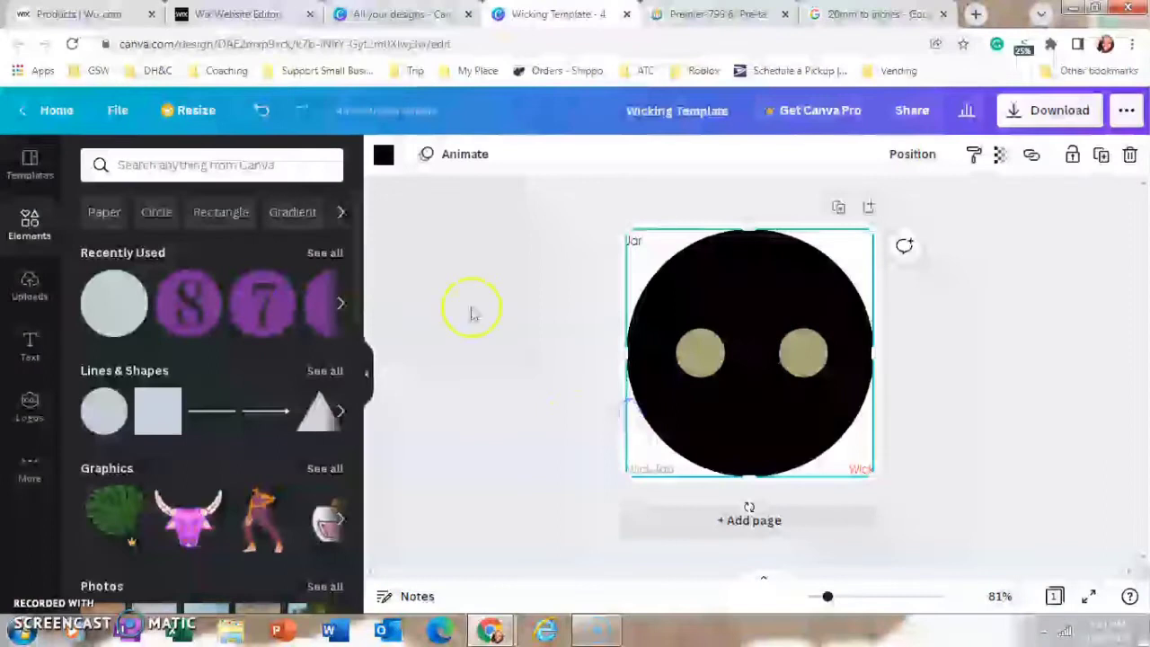
mouse_move(125, 303)
left_click(122, 324)
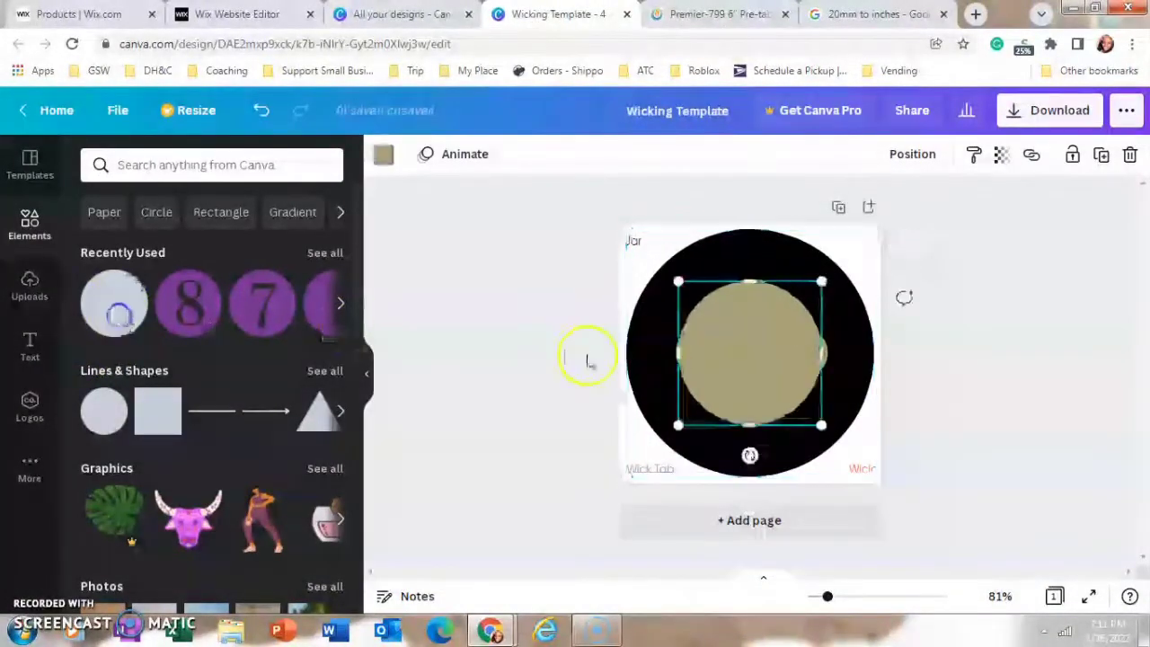
left_click(384, 155)
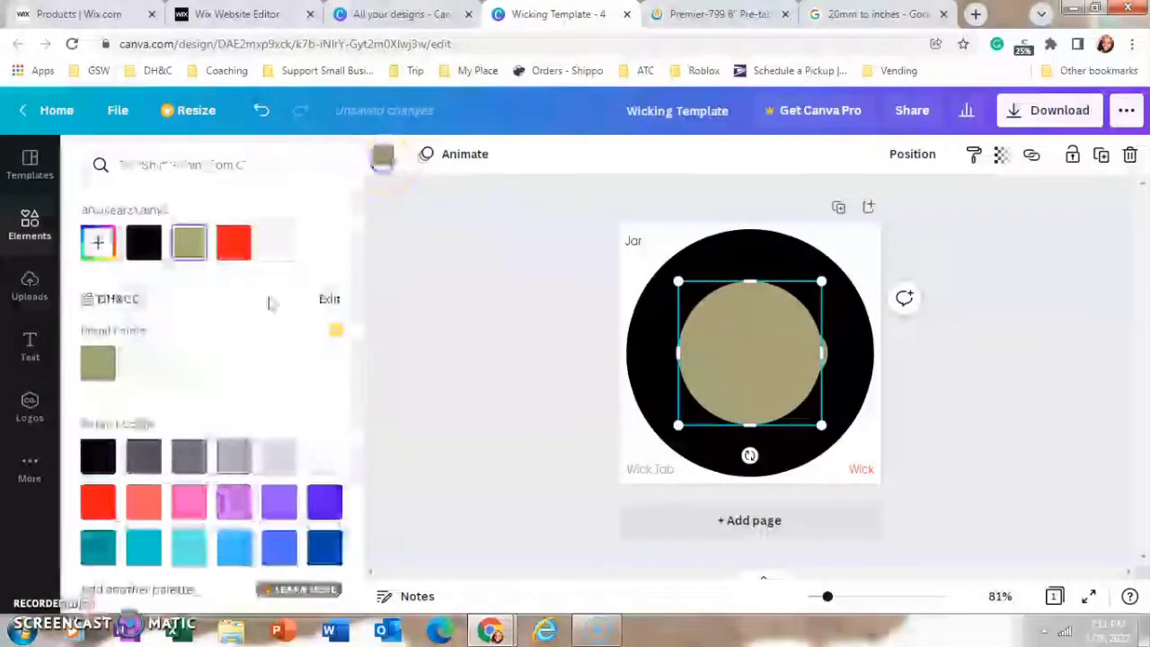
- Turn the new circle into a red 0.3 × 0.3 in dot on the left wick, copied onto the right wick
left_click(234, 243)
left_click_drag(677, 284, 802, 412)
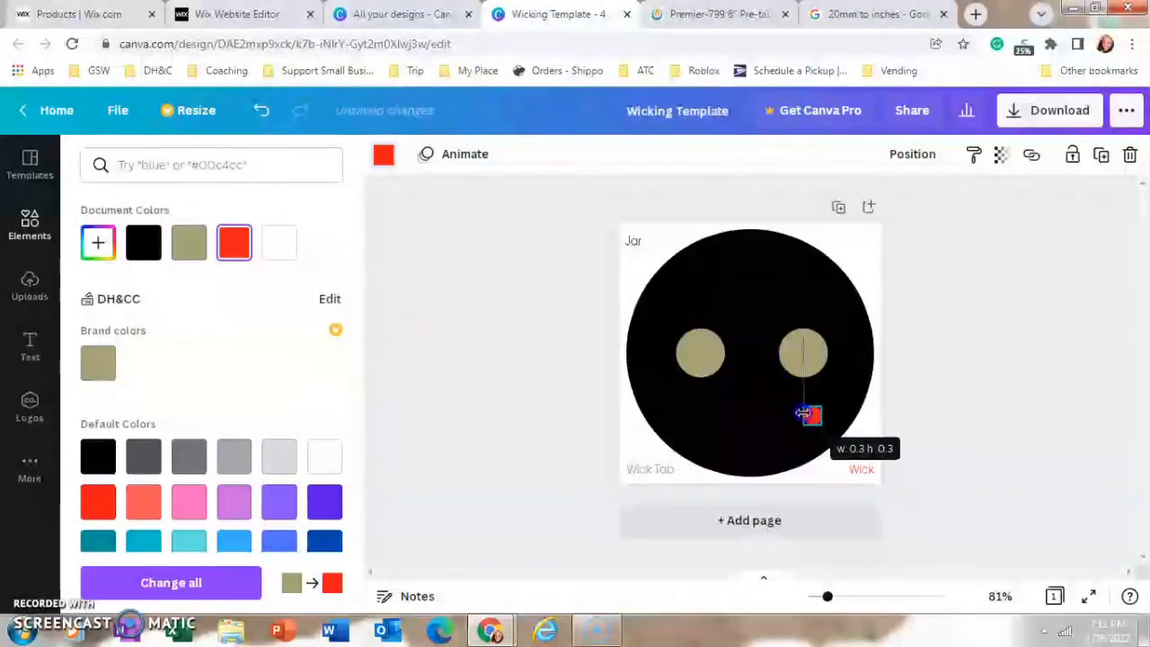
left_click_drag(826, 456, 819, 390)
key("ctrl+d")
left_click_drag(815, 350, 802, 325)
left_click(988, 267)
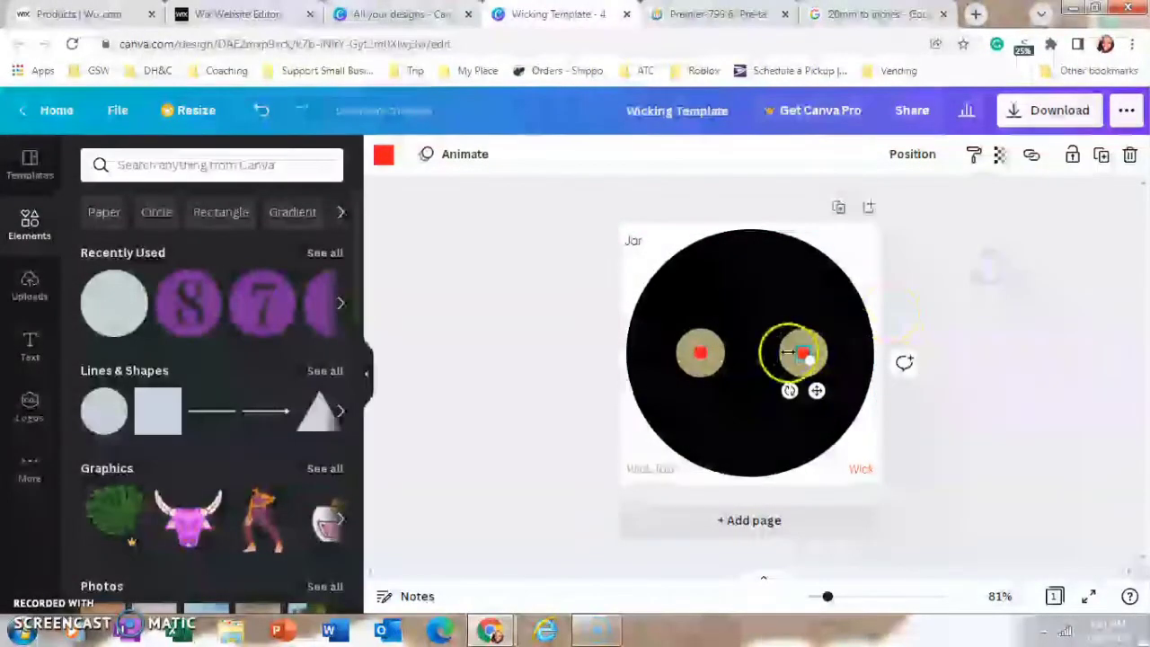
- Group each gold wick circle with its red centre dot
left_click(751, 296)
left_click(783, 342)
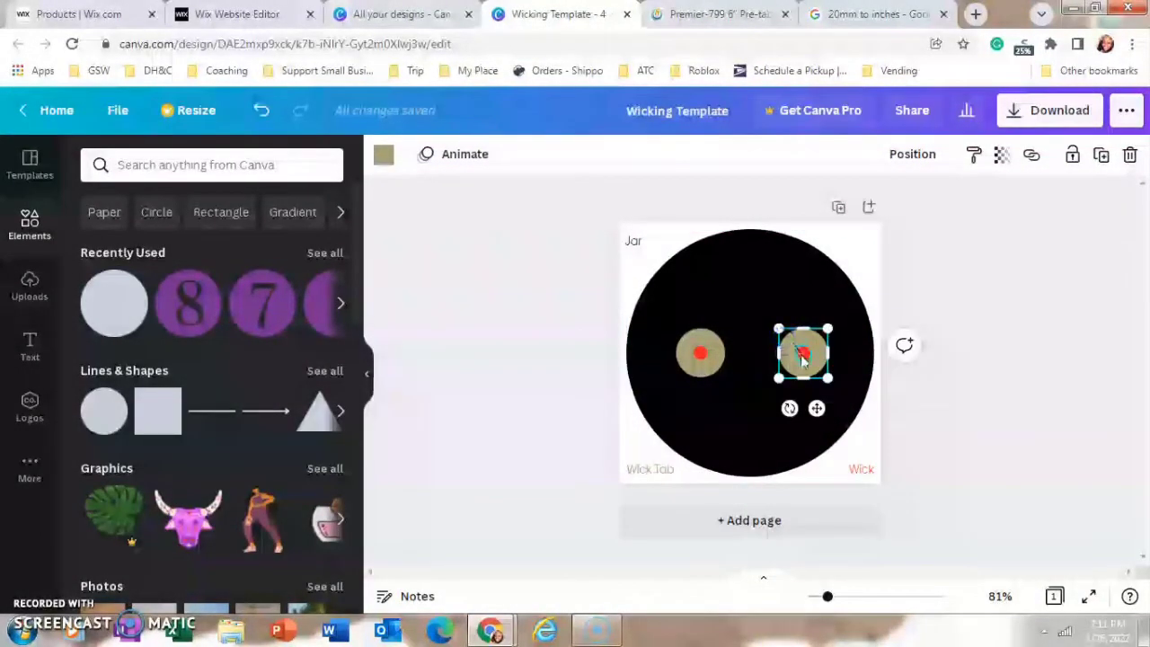
left_click(800, 354, "shift")
left_click(880, 155)
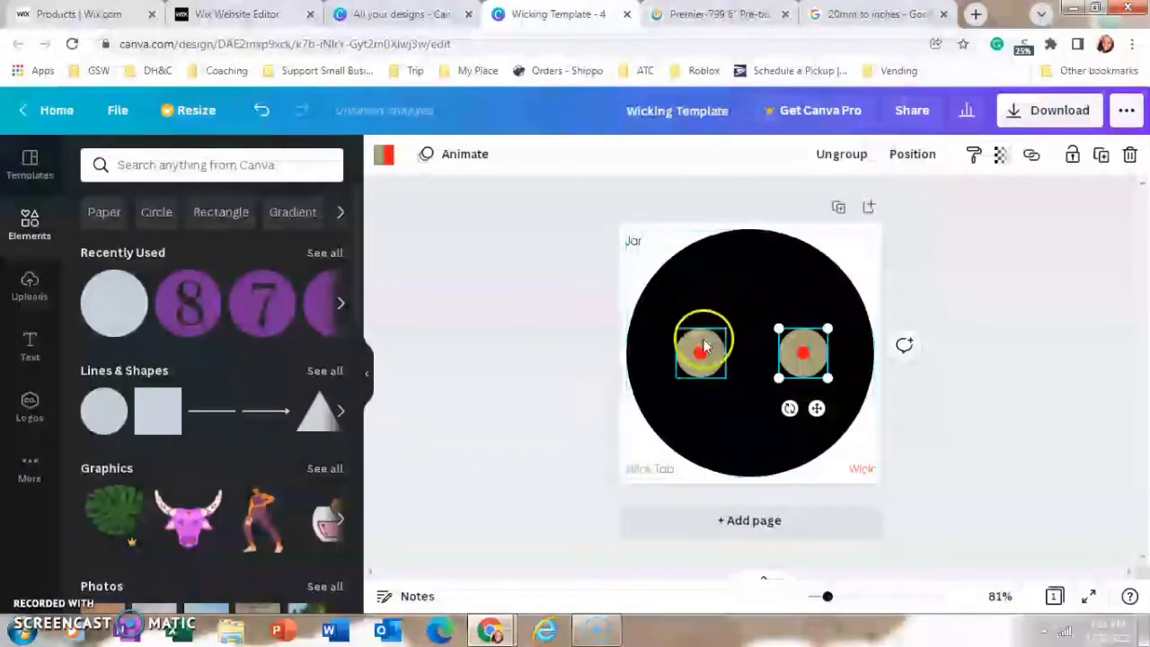
left_click(697, 343)
left_click(702, 354, "shift")
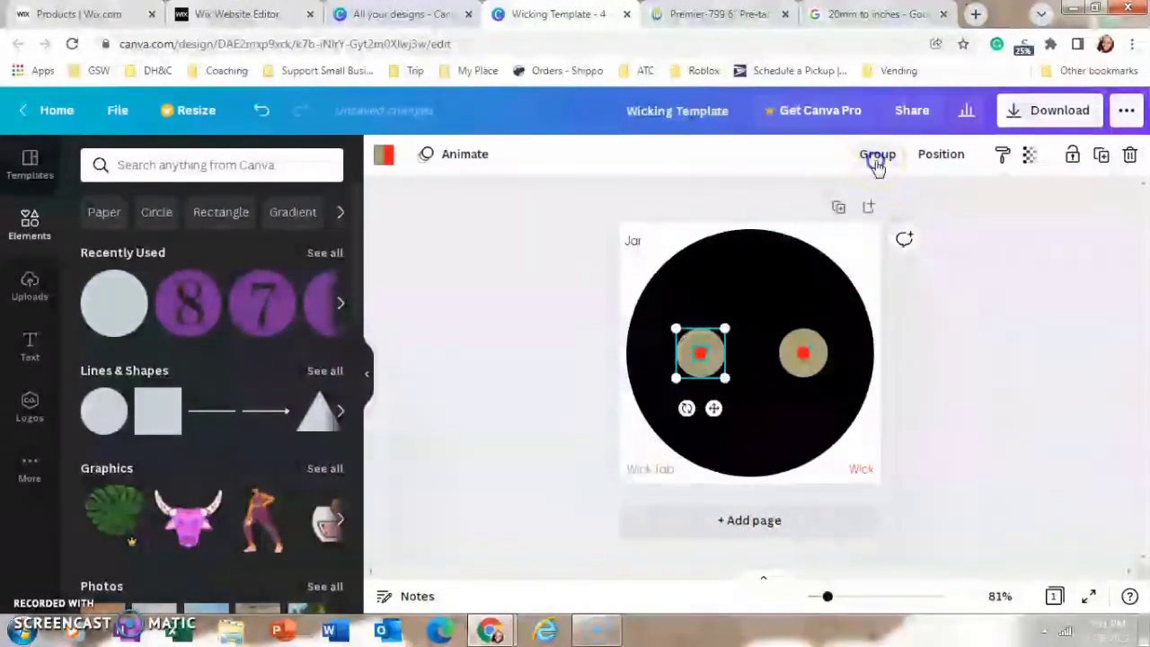
left_click(876, 160)
left_click(952, 333)
- Add a white line joining the two red dots and nudge both wicks onto it
left_click(203, 420)
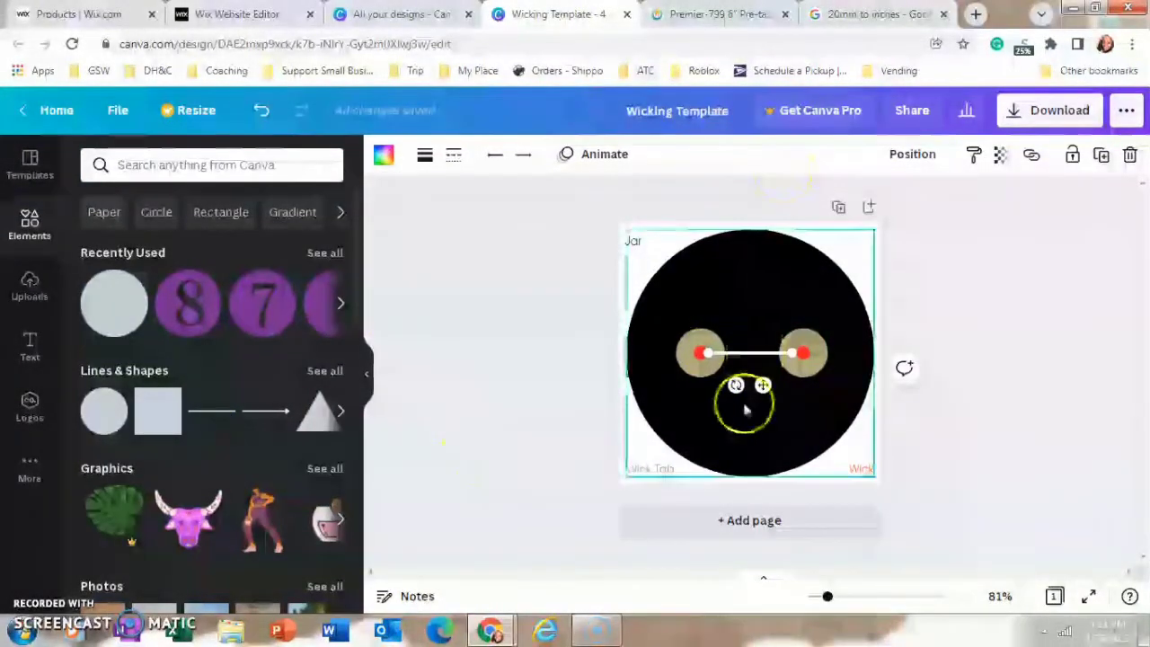
left_click_drag(708, 352, 719, 353)
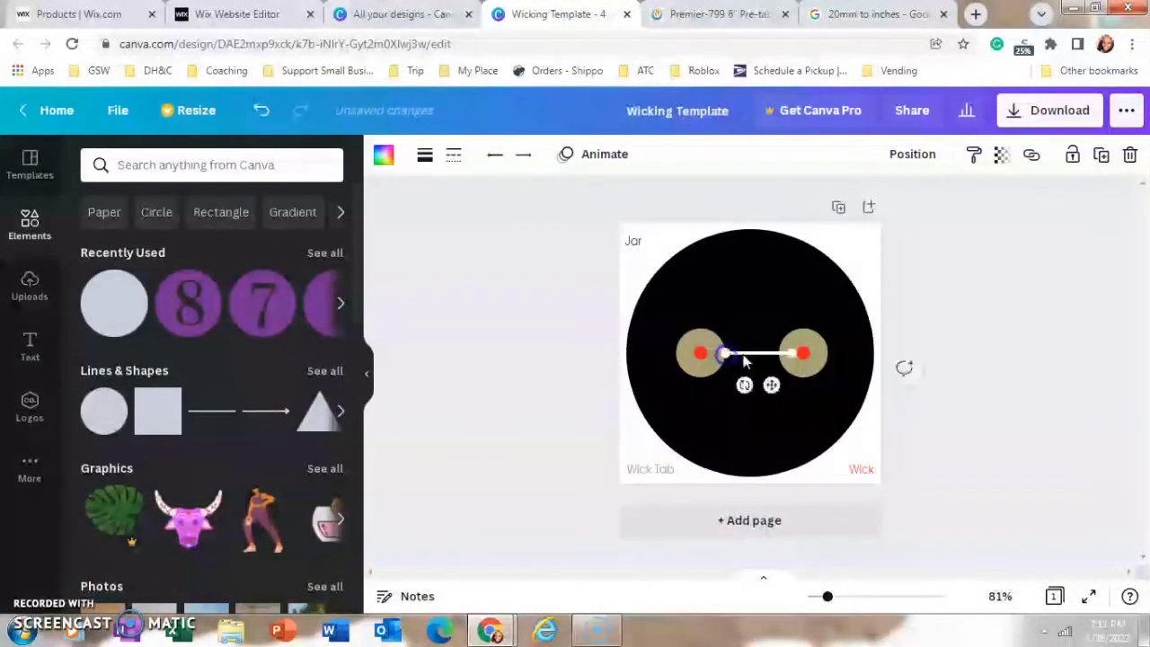
mouse_move(770, 384)
left_mouse_down()
mouse_move(769, 395)
mouse_move(762, 385)
left_mouse_up()
left_click(698, 367)
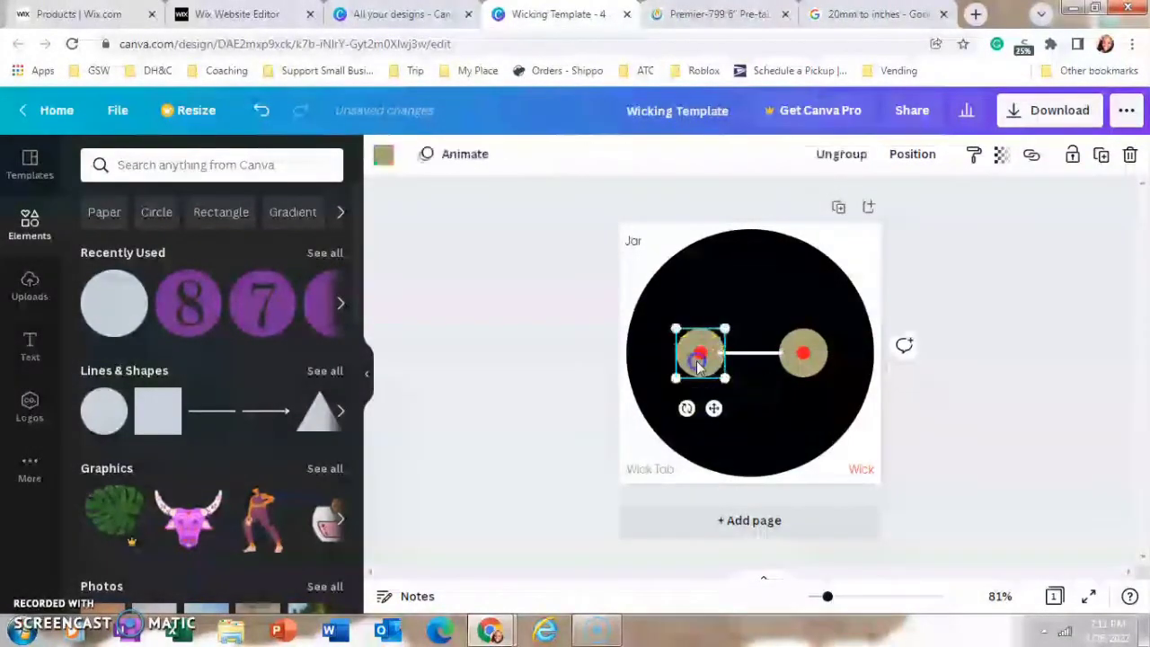
left_click_drag(703, 359, 711, 352)
left_click(799, 369)
left_click_drag(796, 366, 788, 366)
left_click(970, 429)
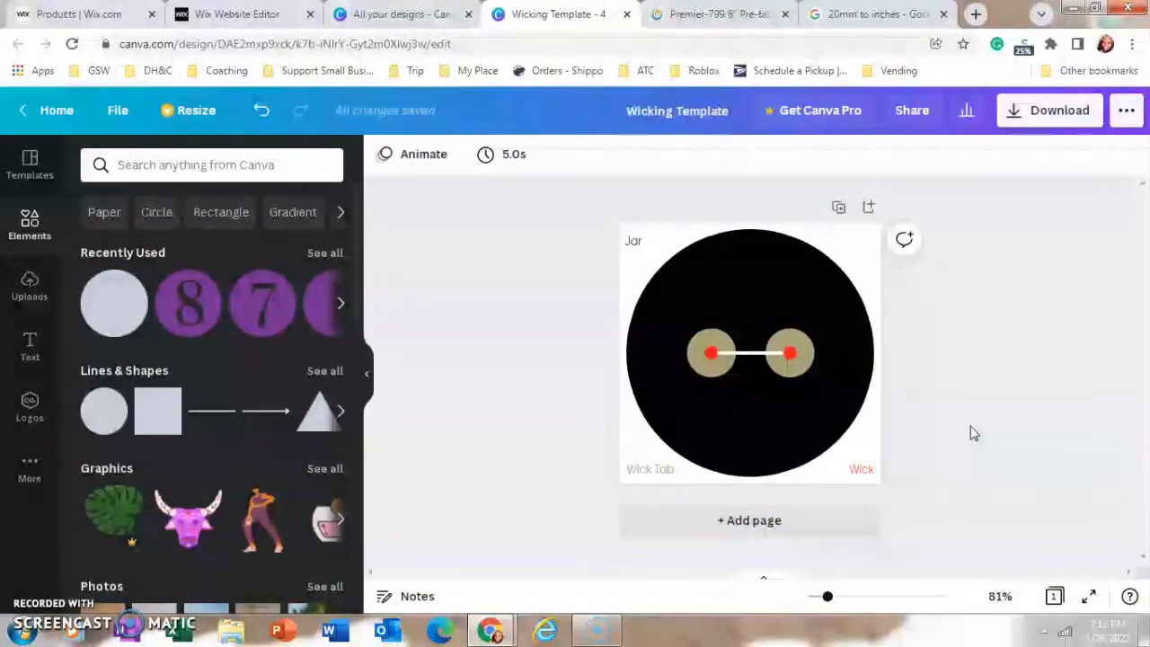
left_click(731, 352)
left_click(844, 381)
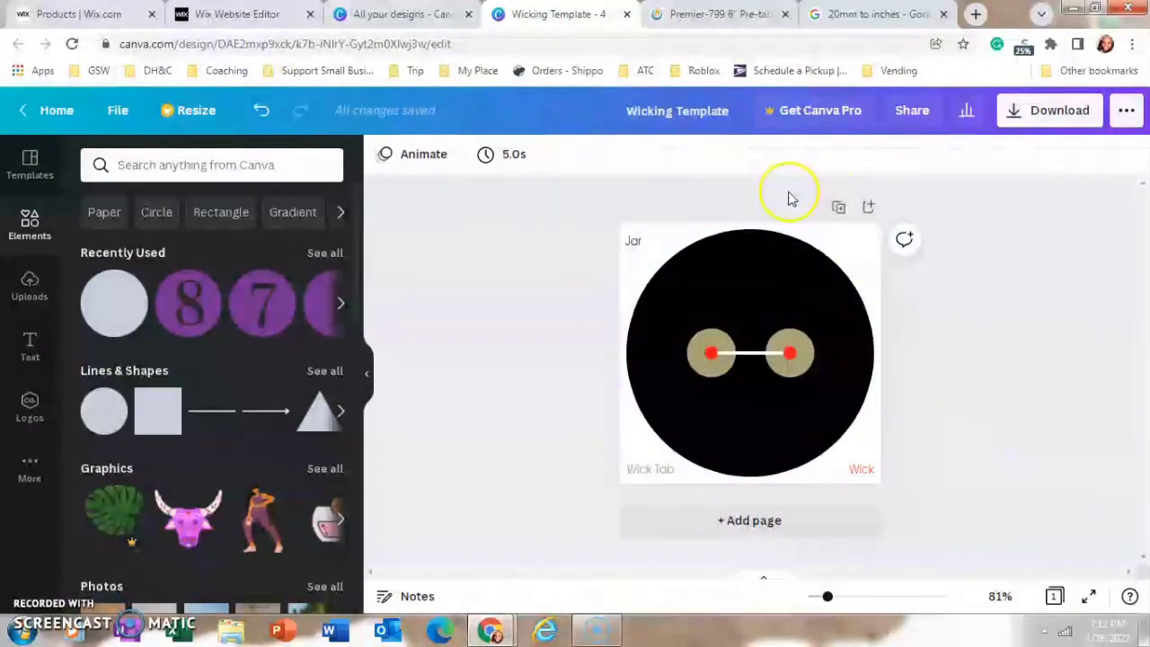
left_click(841, 211)
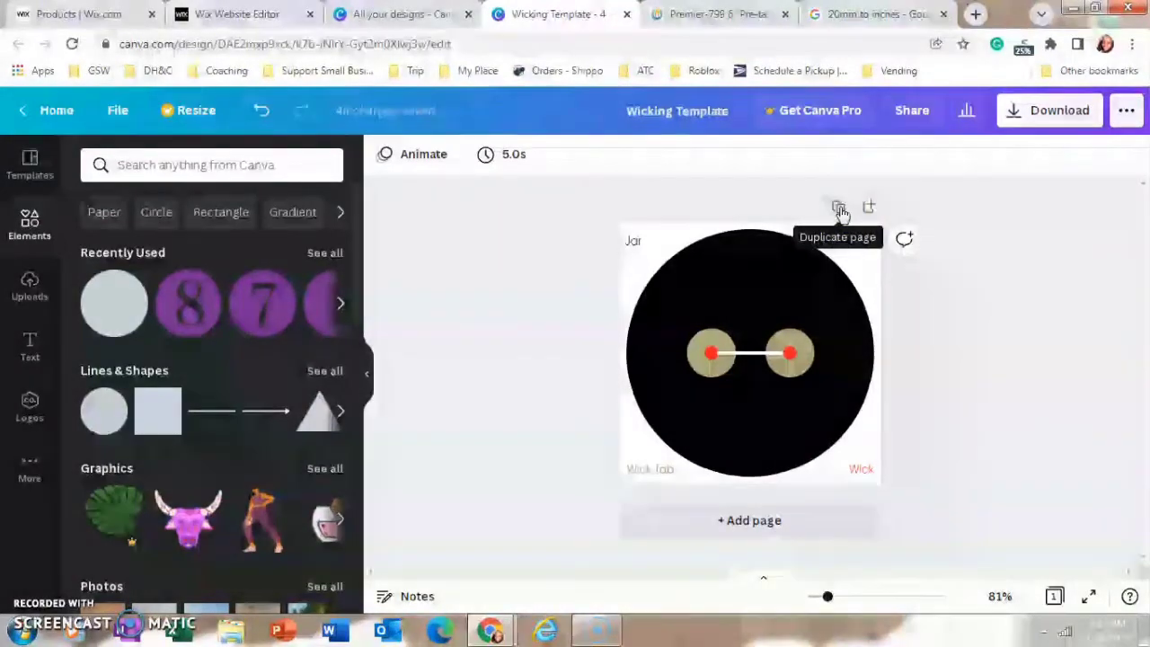
- Add a blank second page with a black circle enlarged to fill the whole 4-inch page
left_click(868, 209)
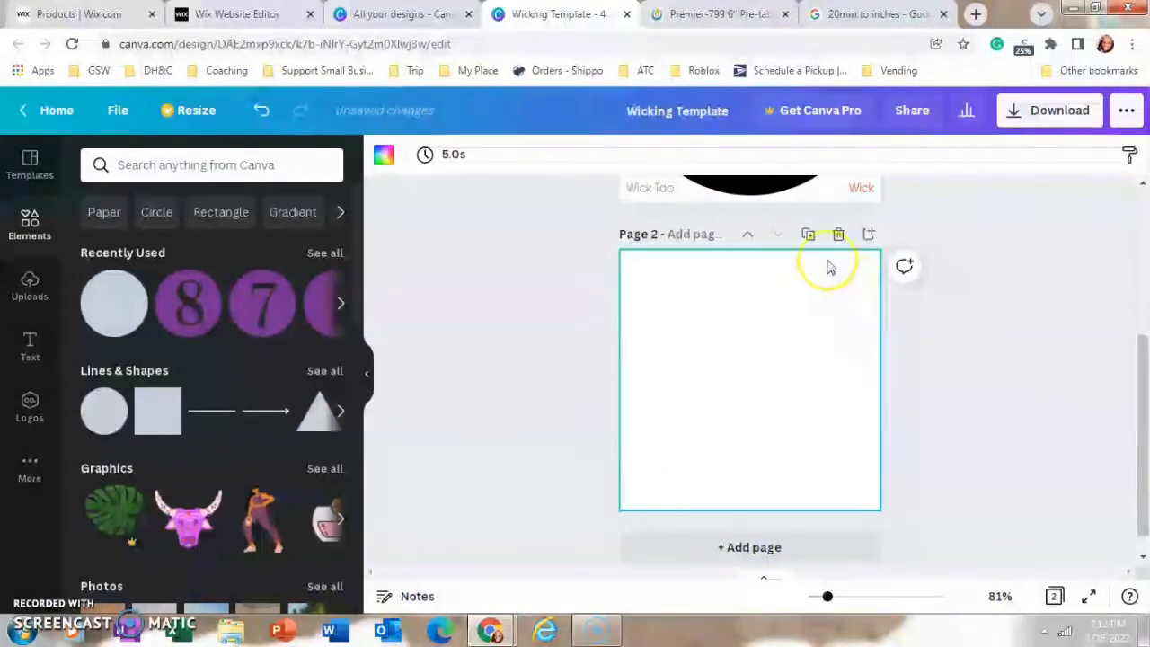
scroll(1008, 310, "up", 2)
scroll(1009, 310, "down", 3)
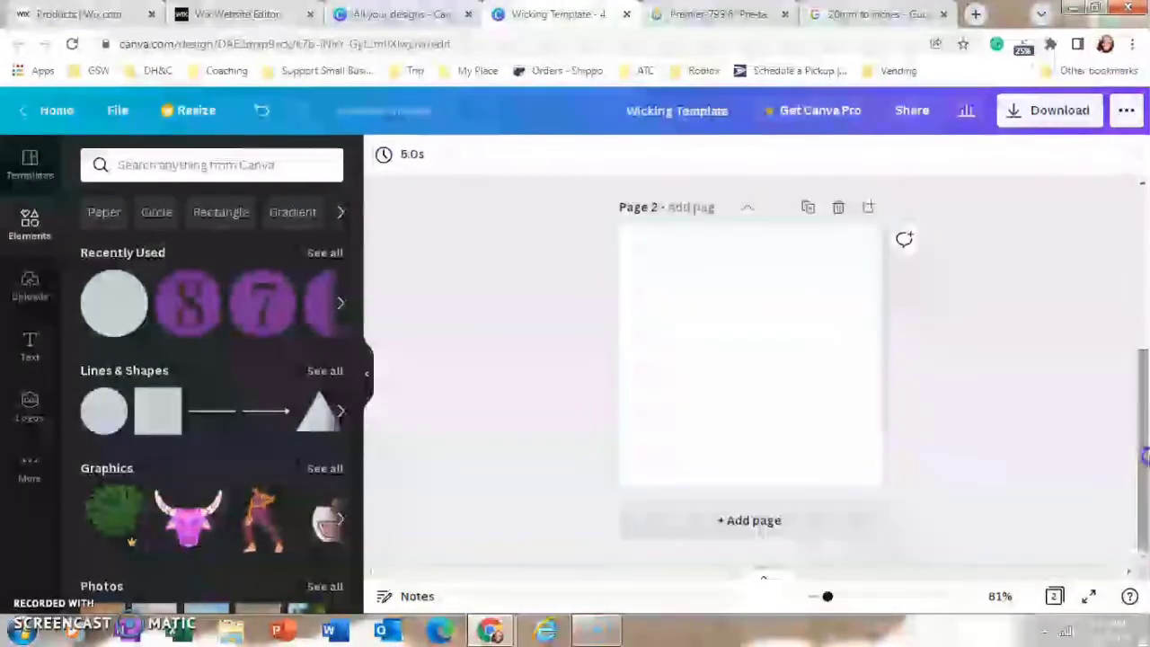
left_click(117, 330)
left_click(383, 154)
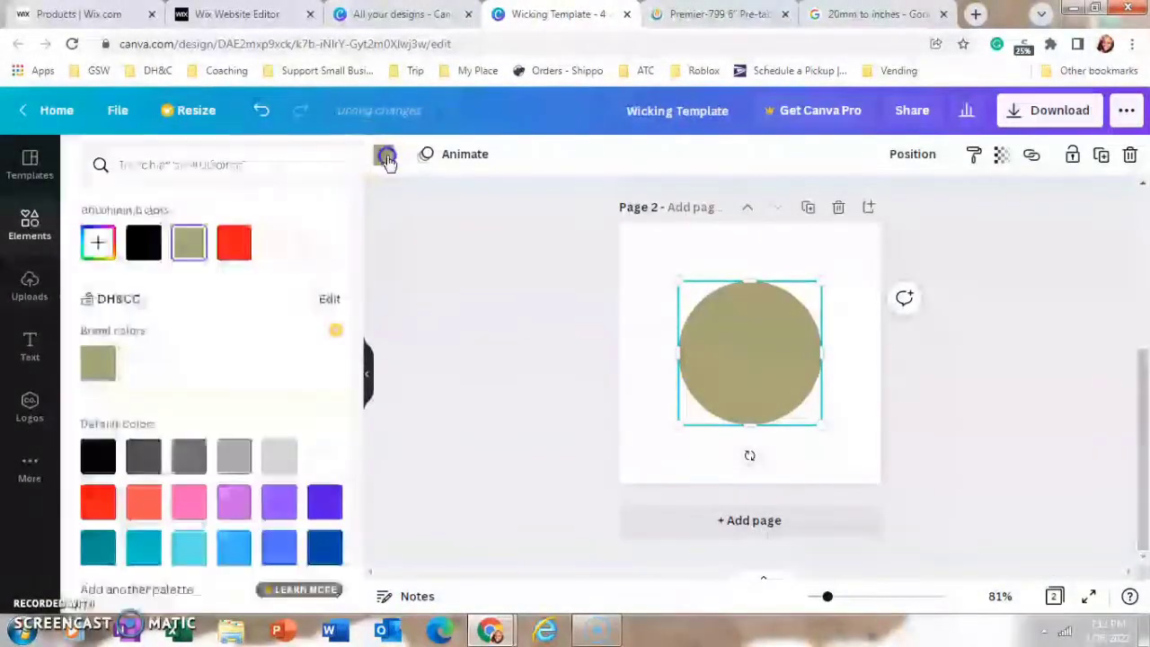
left_click(143, 242)
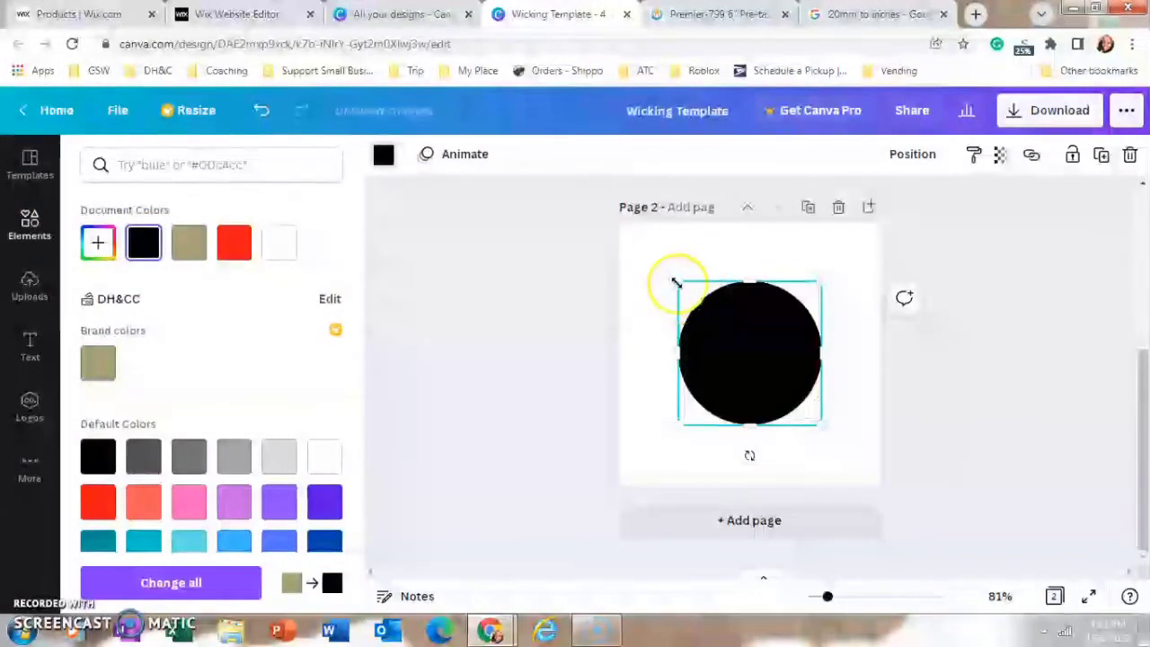
left_click_drag(675, 280, 616, 225)
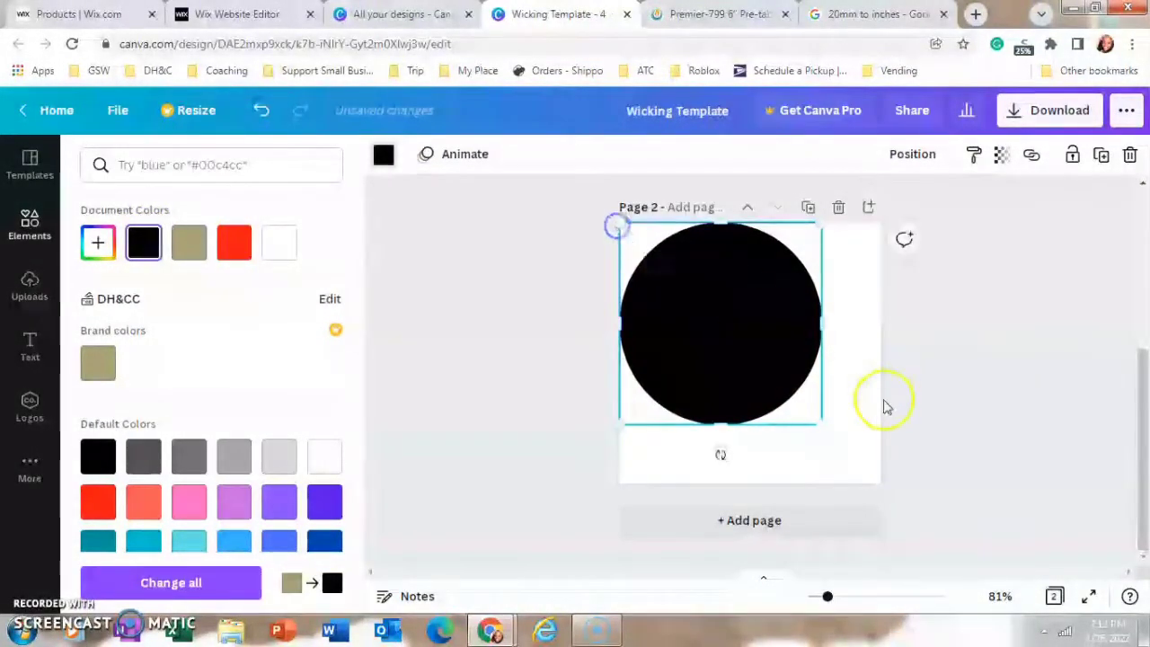
left_click_drag(821, 423, 881, 483)
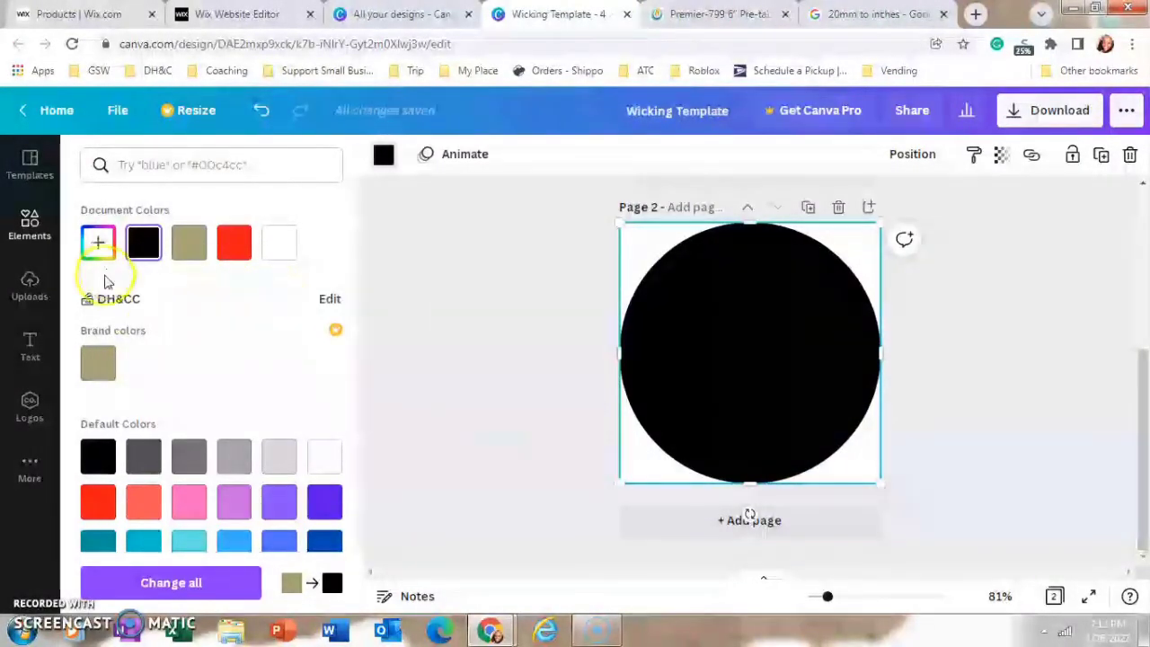
- Paste a wick onto the Page 2 jar circle and make two more copies, spread around it
left_click(33, 235)
scroll(692, 397, "up", 1)
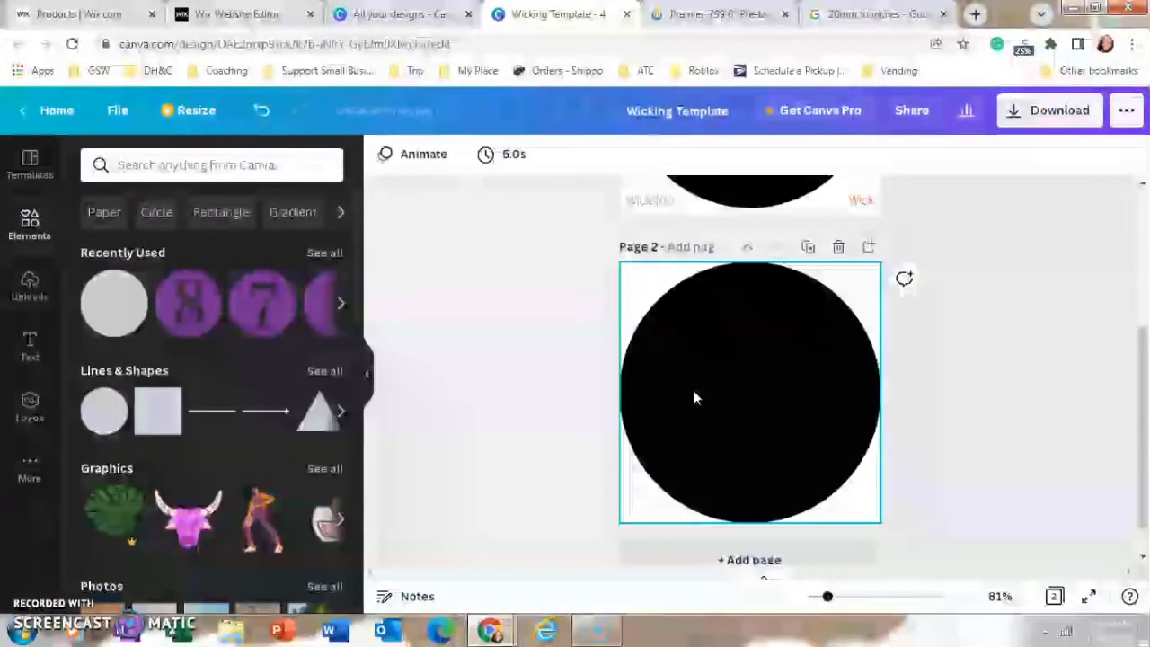
key("ctrl+v")
left_click(703, 414)
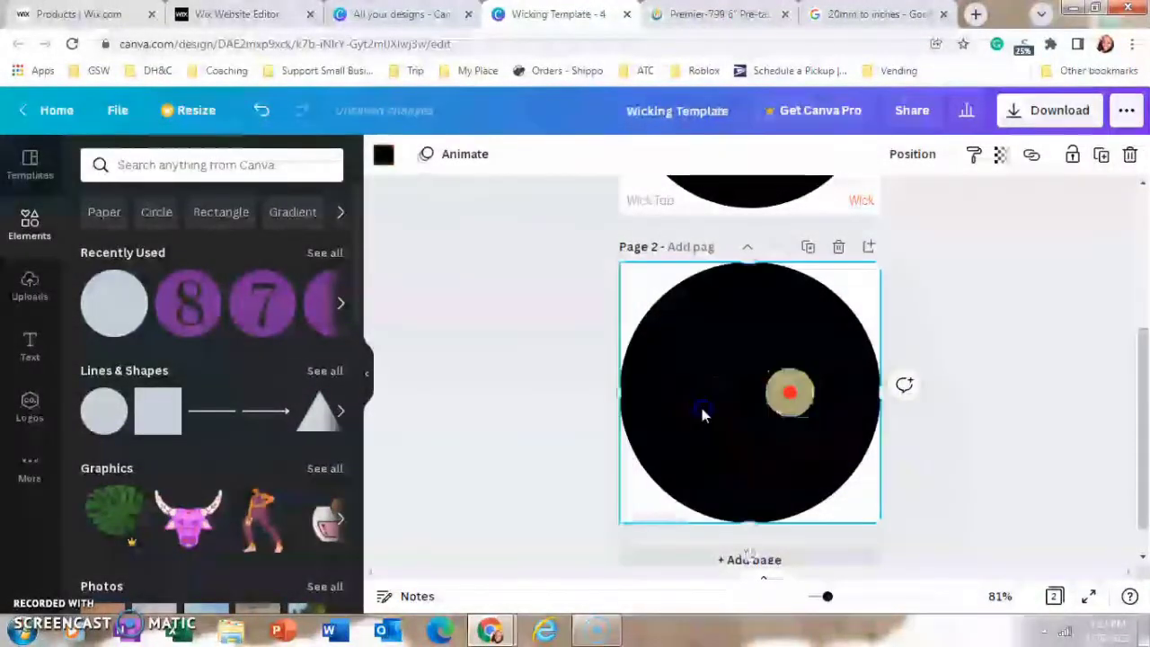
key("ctrl+v")
left_click_drag(788, 396, 741, 454)
key("ctrl+v")
left_click_drag(770, 396, 714, 410)
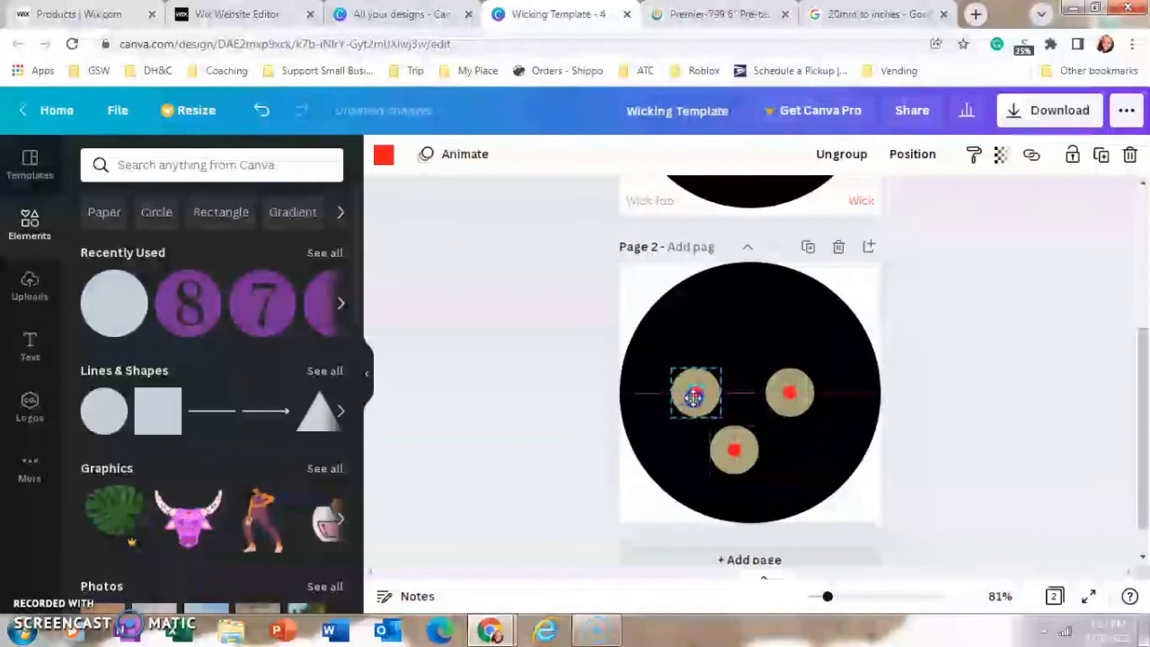
left_click_drag(1121, 441, 1131, 359)
- Move the white spacing line from Page 1 onto Page 2
left_click(780, 253)
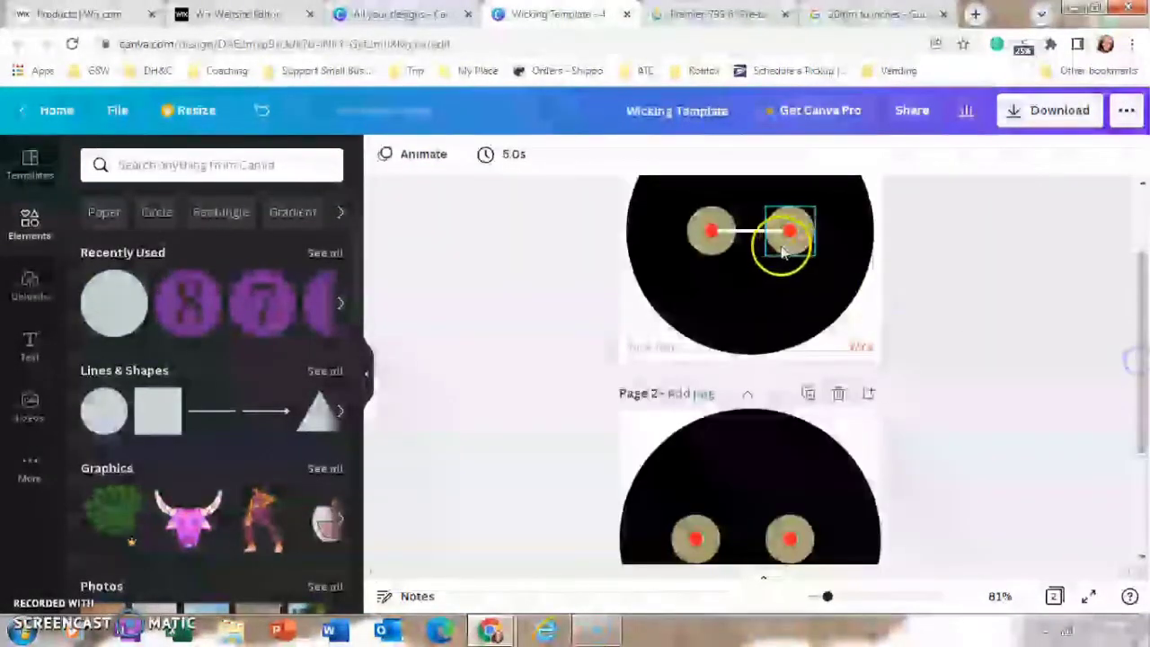
left_click(761, 231)
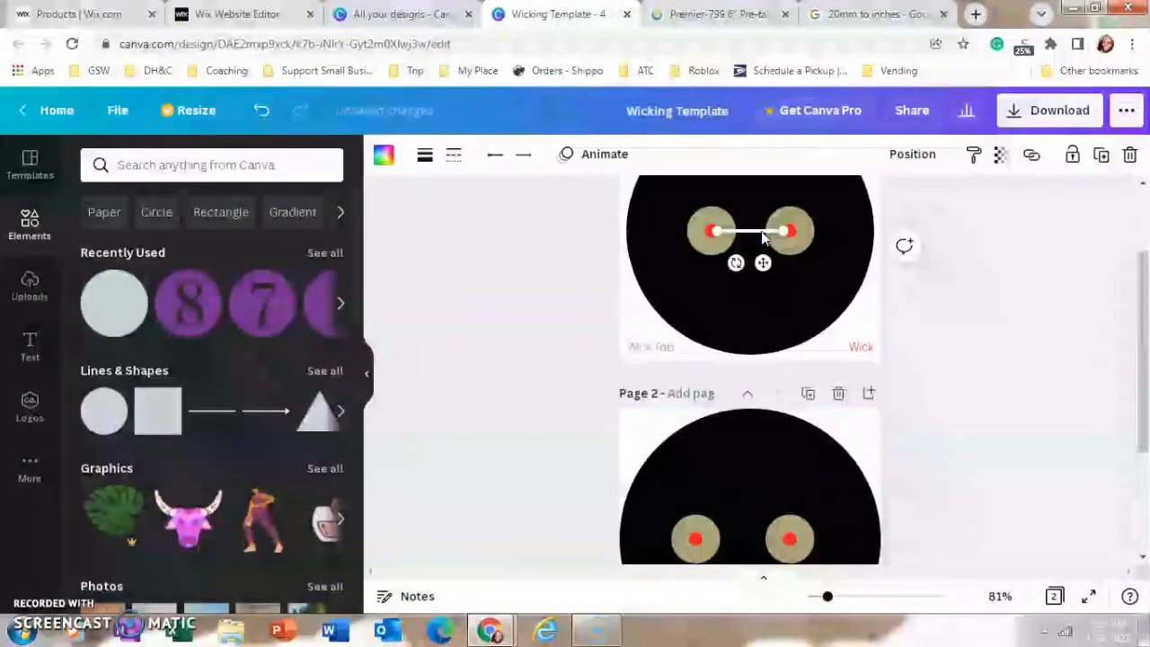
key("Delete")
left_click_drag(1131, 324, 1130, 419)
left_click(748, 376)
key("ctrl+v")
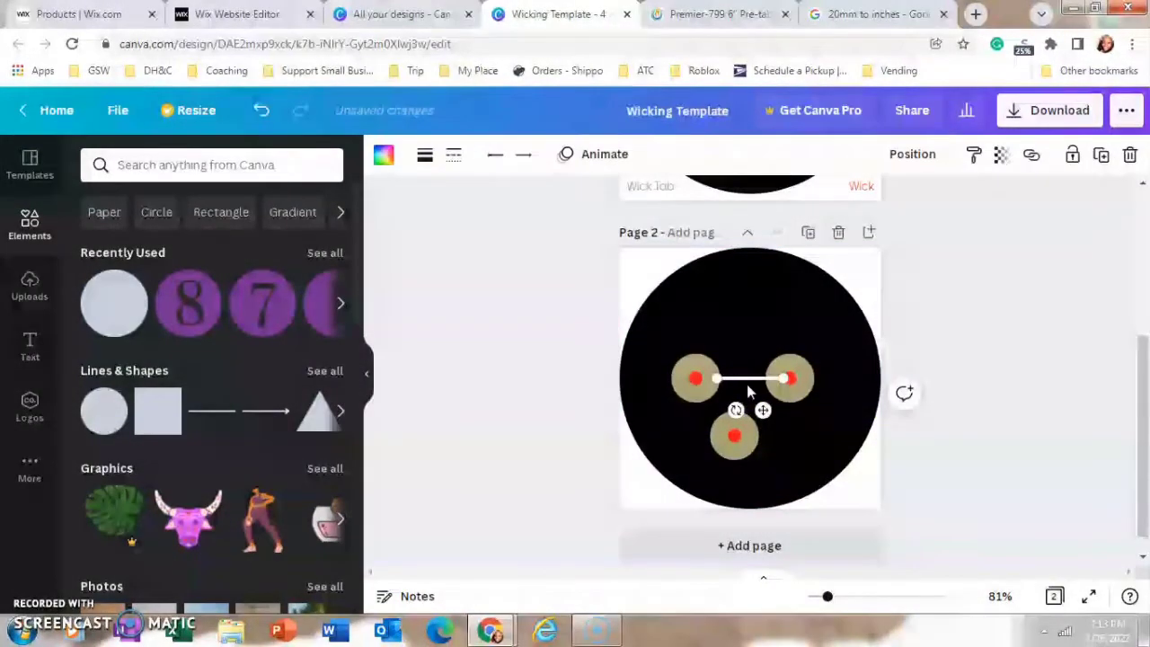
- Line up the right and left wicks with the white spacing line
left_click_drag(789, 379, 828, 378)
left_click(831, 382)
left_click_drag(689, 377, 752, 378)
left_click(751, 379)
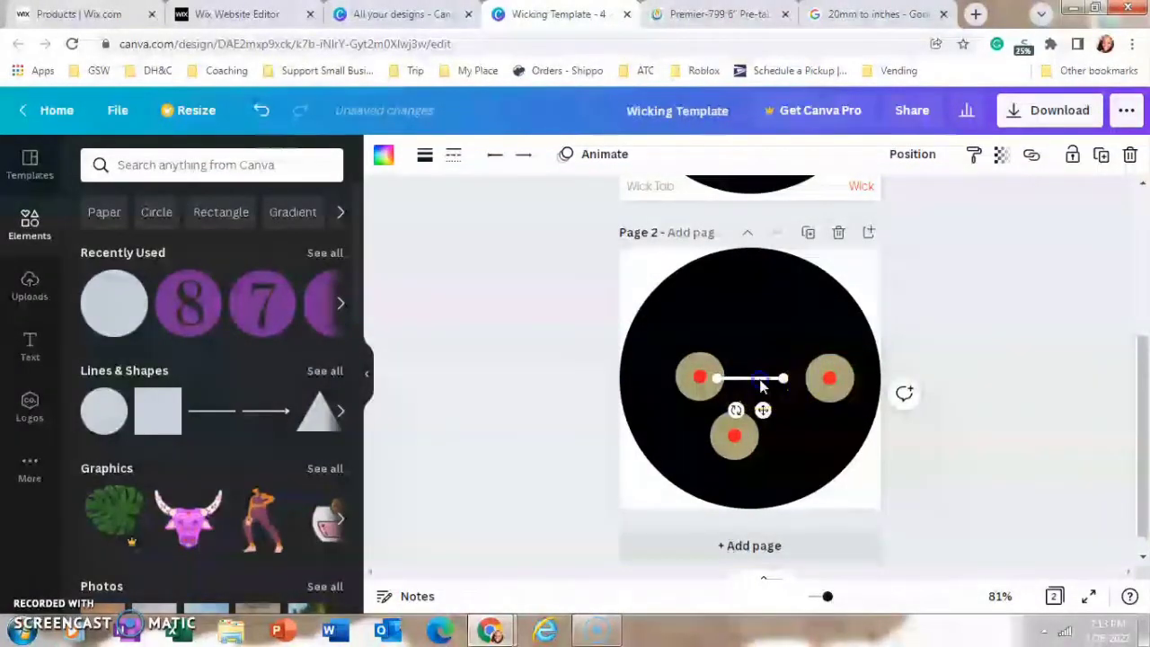
- Set the right wick at the line's end, the left wick nearer centre, and centre the bottom wick
left_click(827, 381)
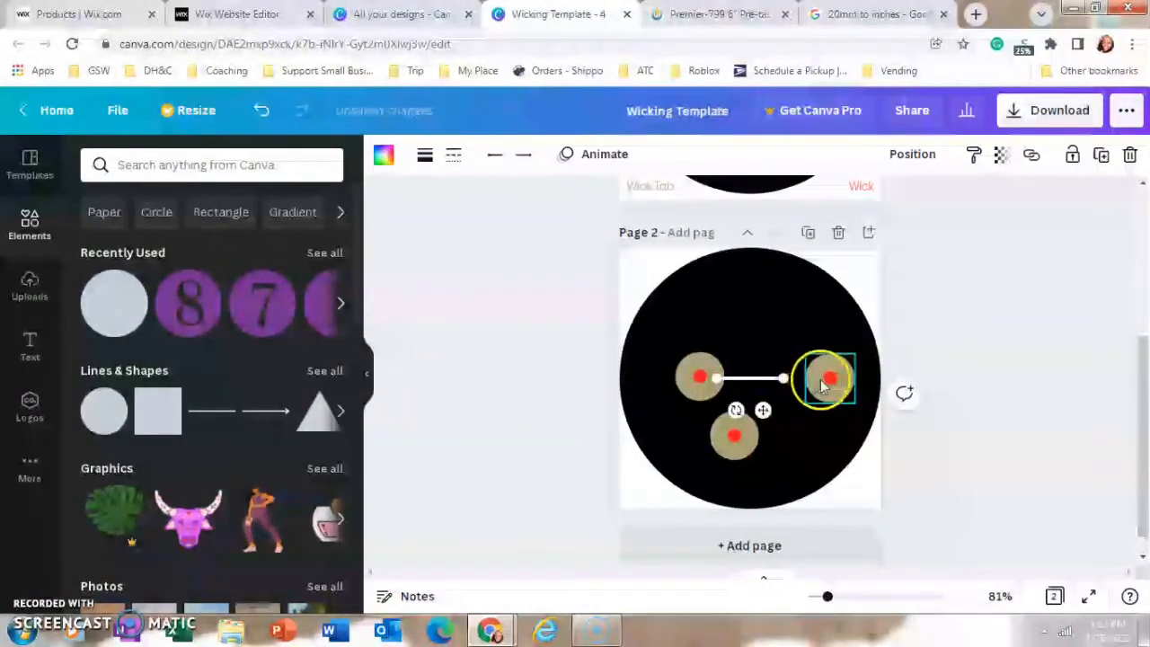
left_click_drag(826, 382, 790, 378)
left_click_drag(690, 383, 696, 383)
left_click(735, 435)
left_click_drag(735, 435, 656, 431)
- Angle a spacing line from the left wick to the bottom wick and snap the bottom wick onto its end
left_click(748, 379)
left_click_drag(736, 399, 711, 441)
left_click(748, 436)
left_click(756, 429)
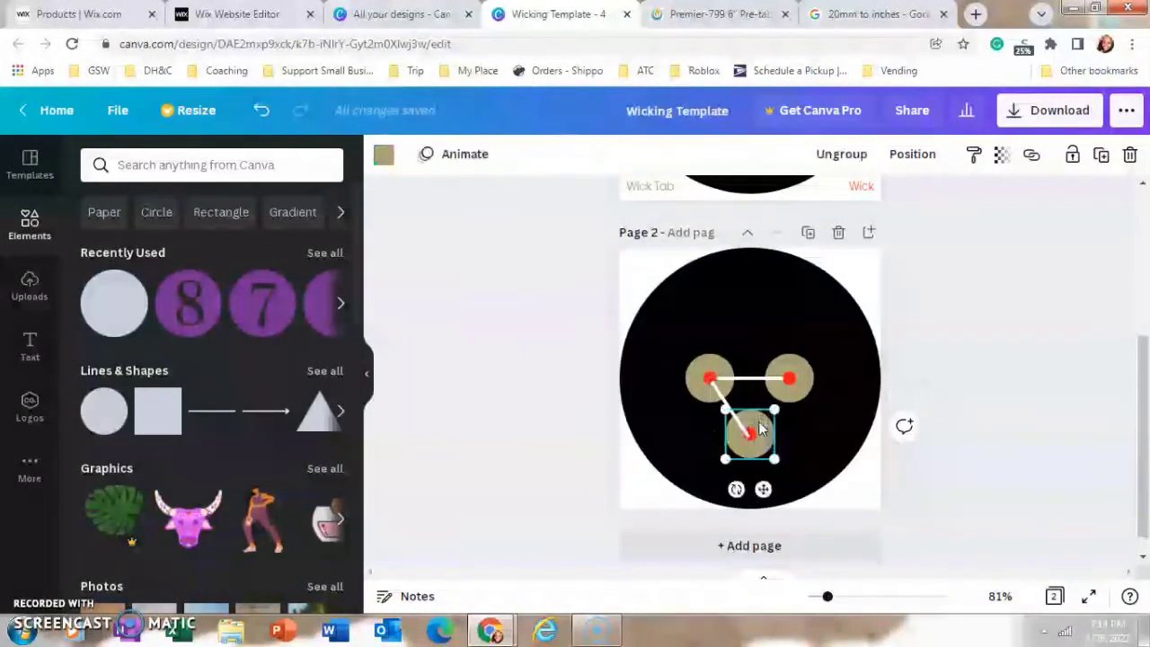
left_click_drag(759, 427, 756, 437)
left_click_drag(826, 597, 845, 598)
- Adjust the angled line and add a second copy rotated toward the right wick
left_click(366, 372)
scroll(519, 410, "up", 3)
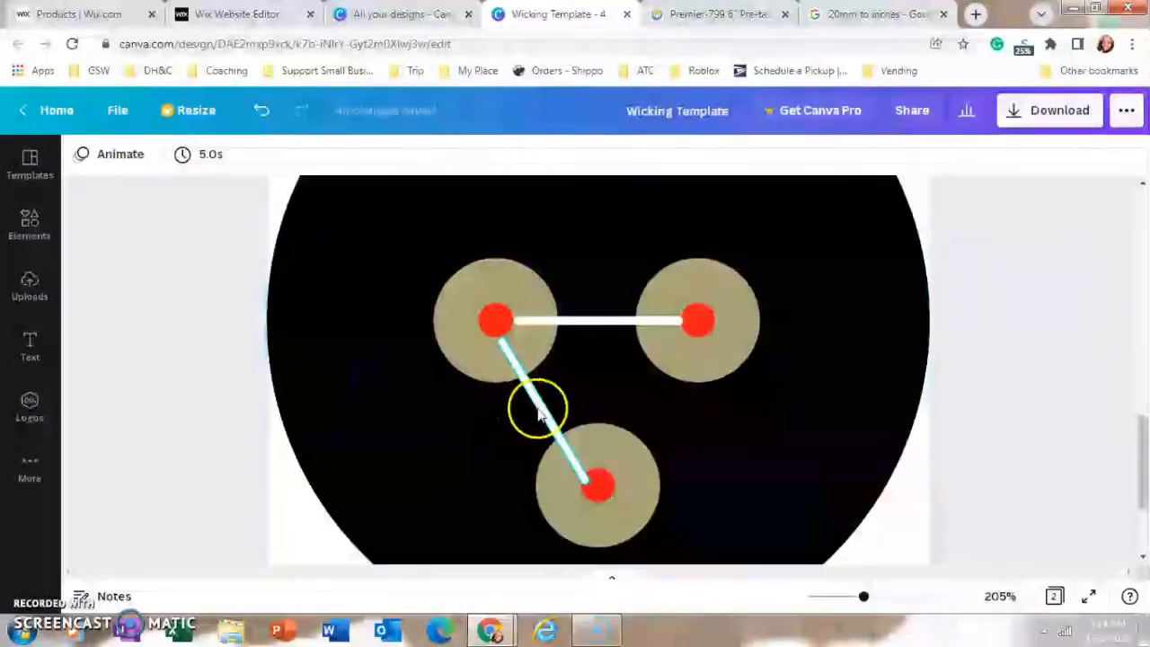
left_click_drag(537, 411, 535, 405)
key("ctrl+v")
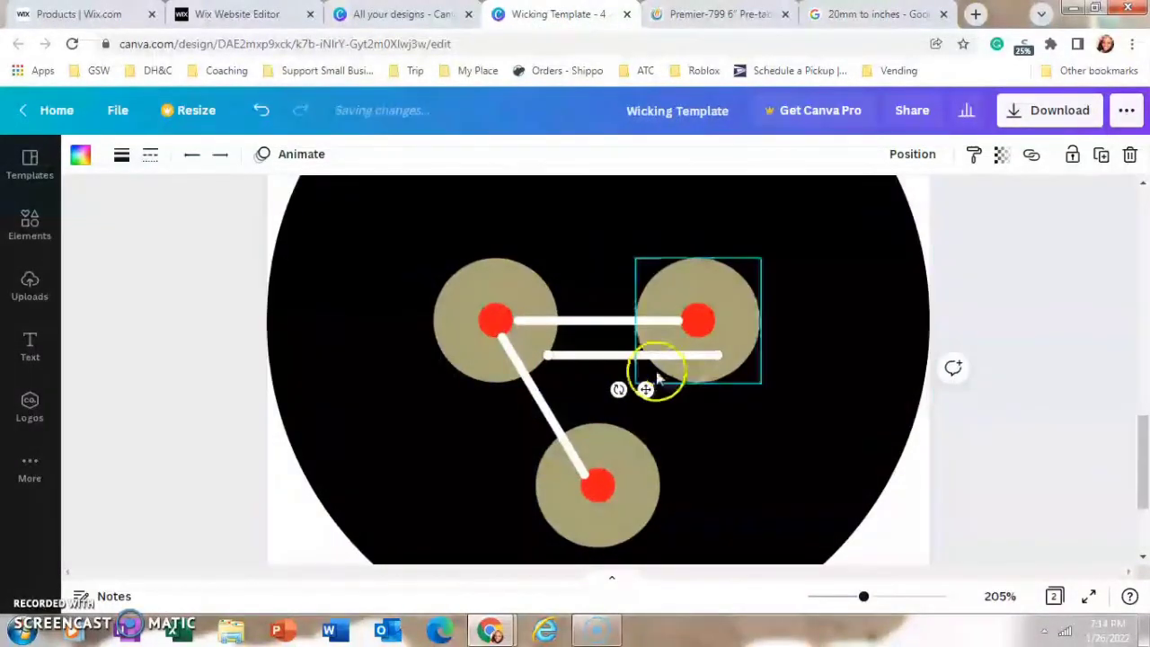
left_click_drag(617, 389, 646, 398)
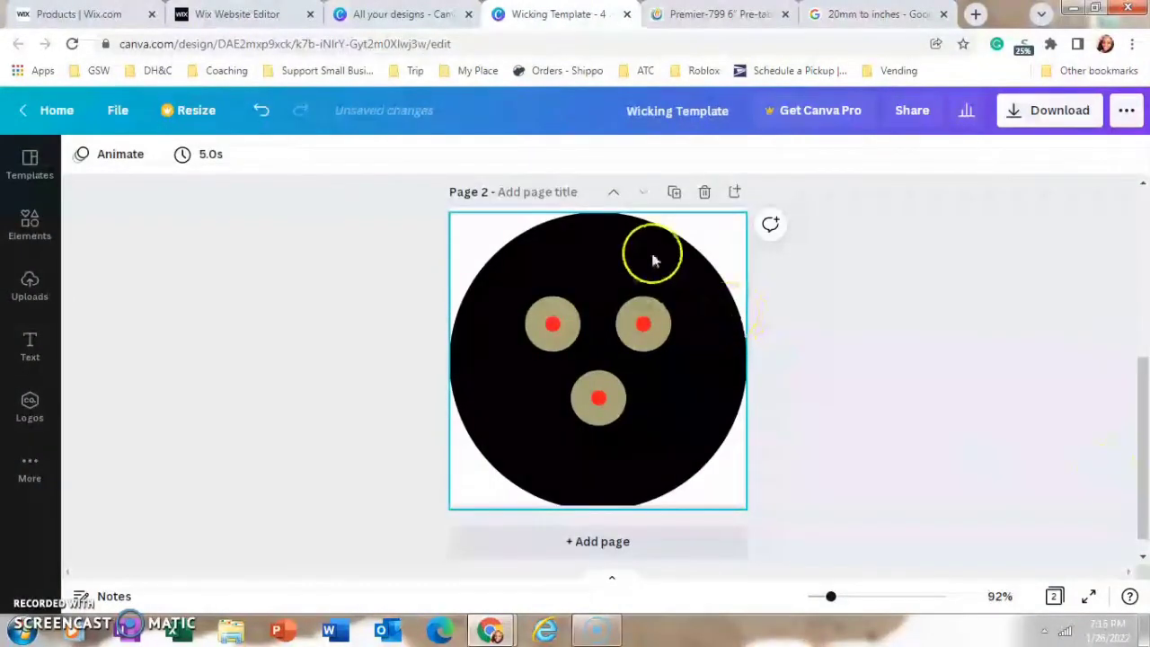
- Nudge the Page 2 jar circle up slightly and give Page 2 the title '4in Jar'
left_click_drag(653, 260, 652, 247)
left_click(818, 359)
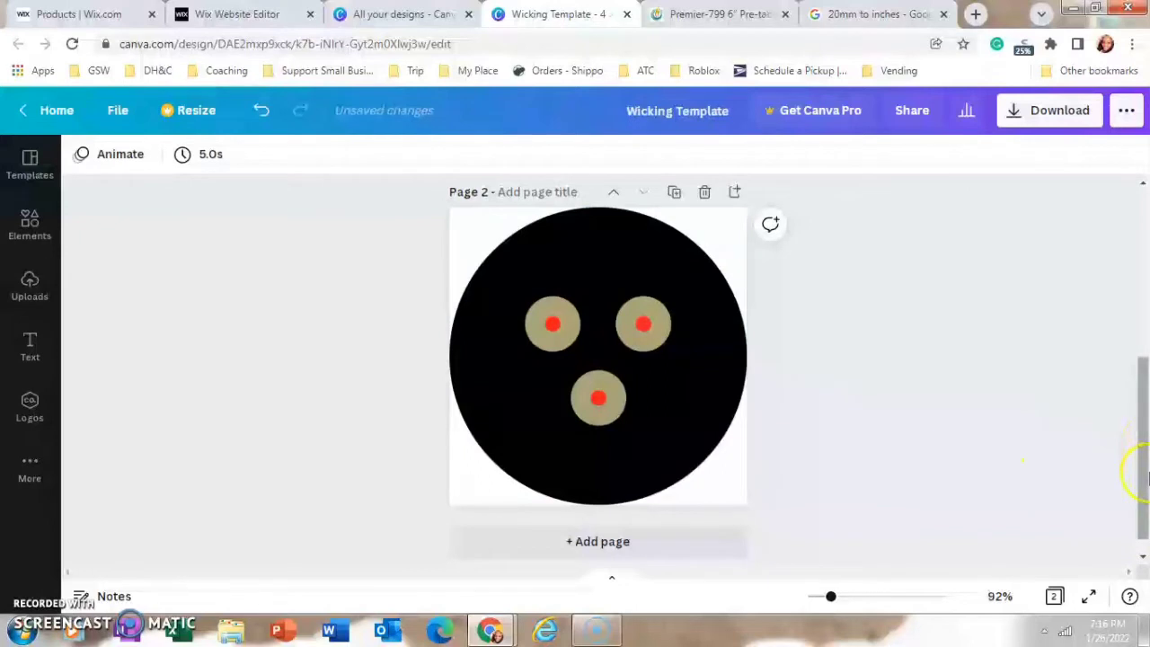
left_click(529, 192)
type("4in")
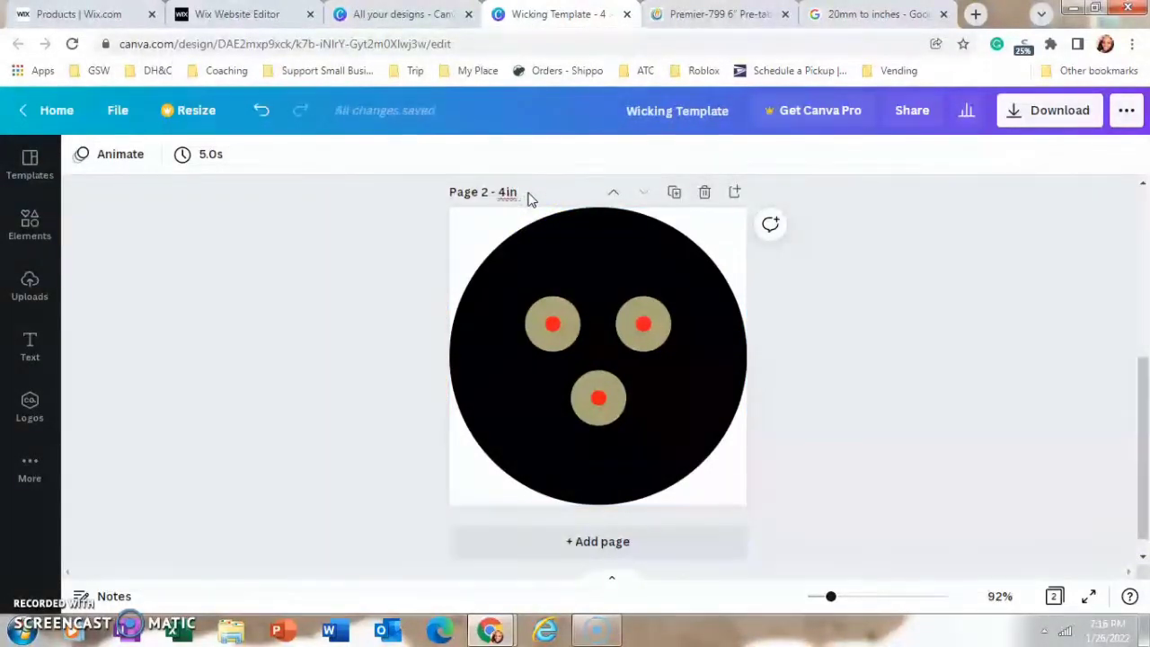
type(" Jar")
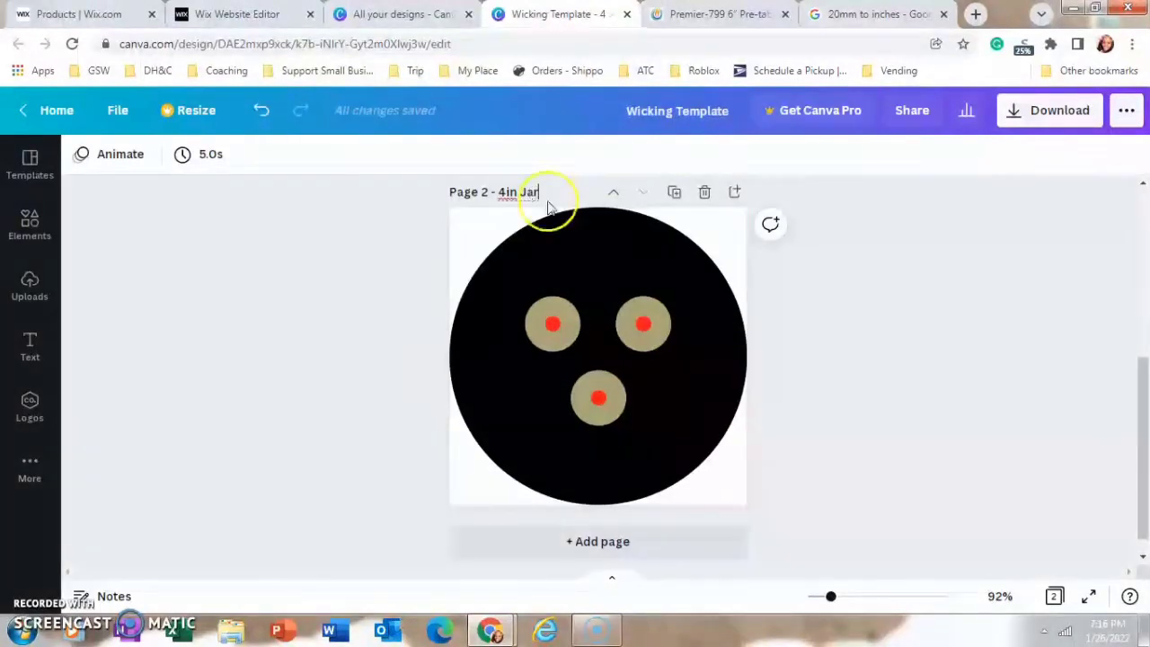
left_click_drag(1142, 449, 1145, 274)
- Paste a small text element between Page 1's wicks and type the page title '3.75in Jar'
left_click(549, 208)
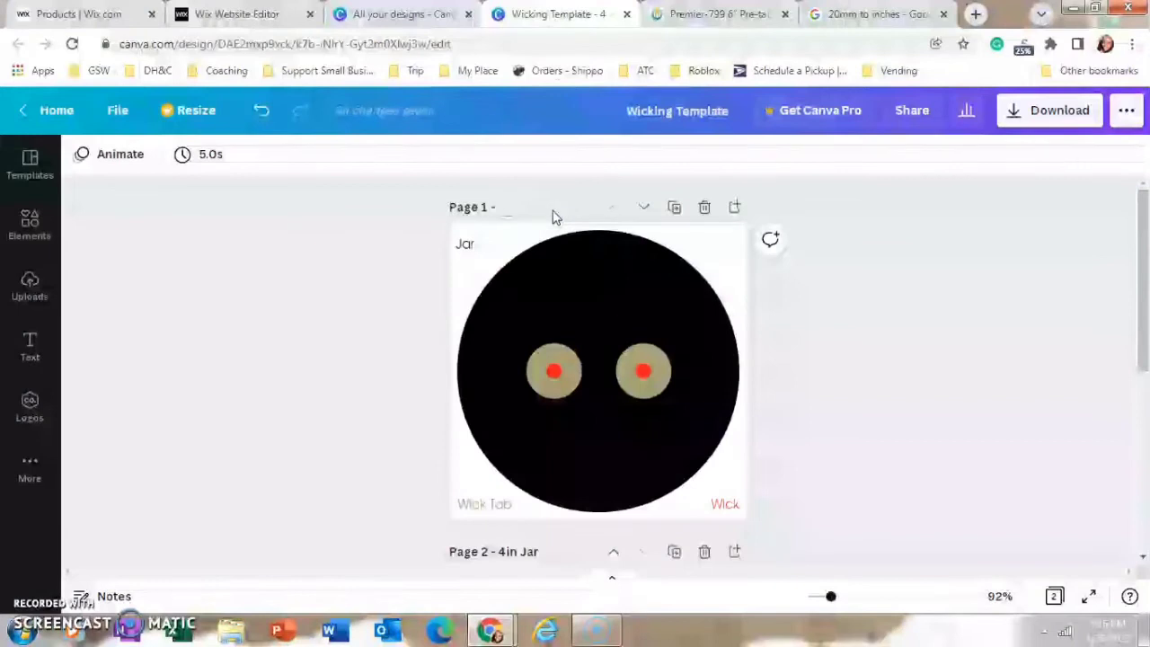
left_click(414, 43)
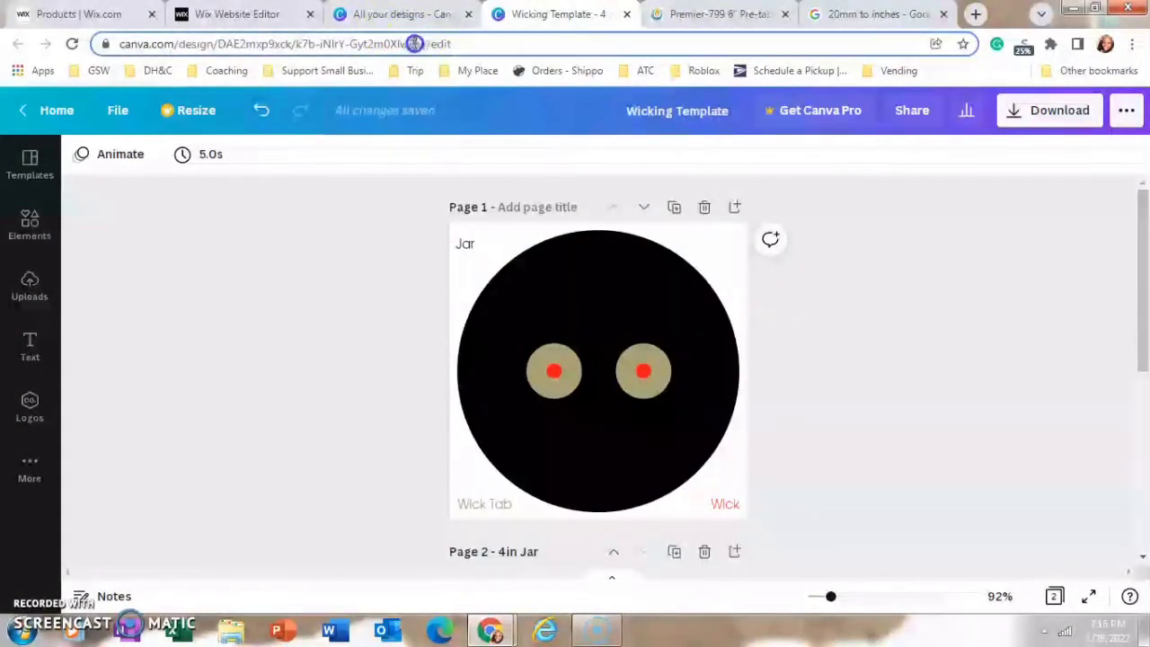
left_click(520, 212)
key("ctrl+v")
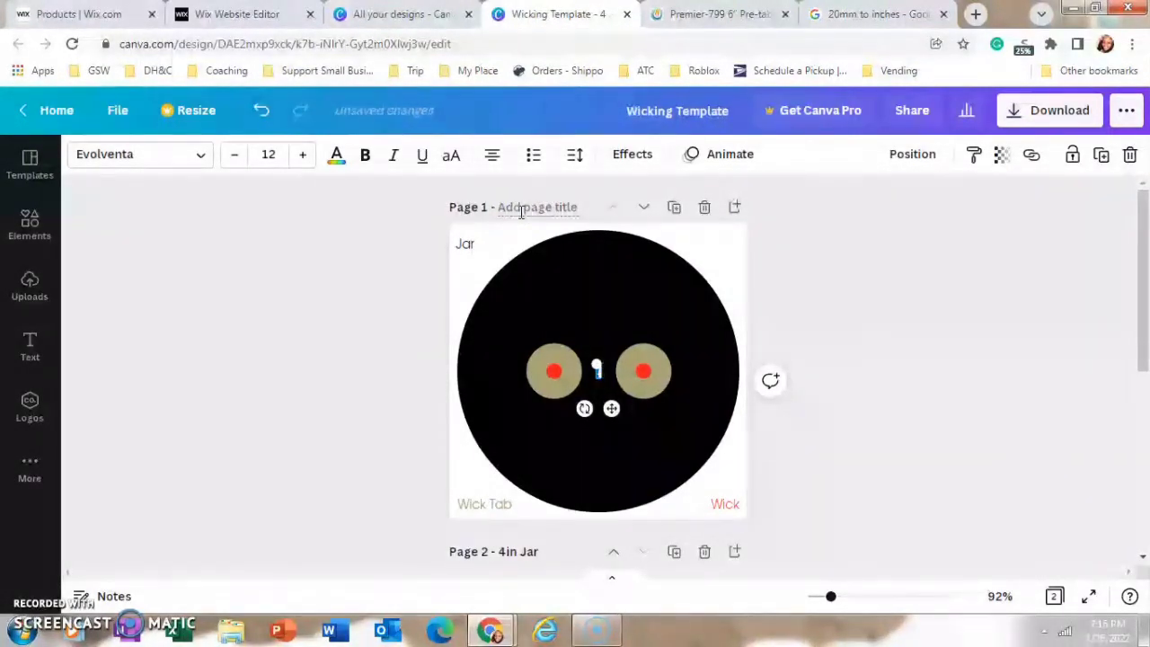
left_click(520, 212)
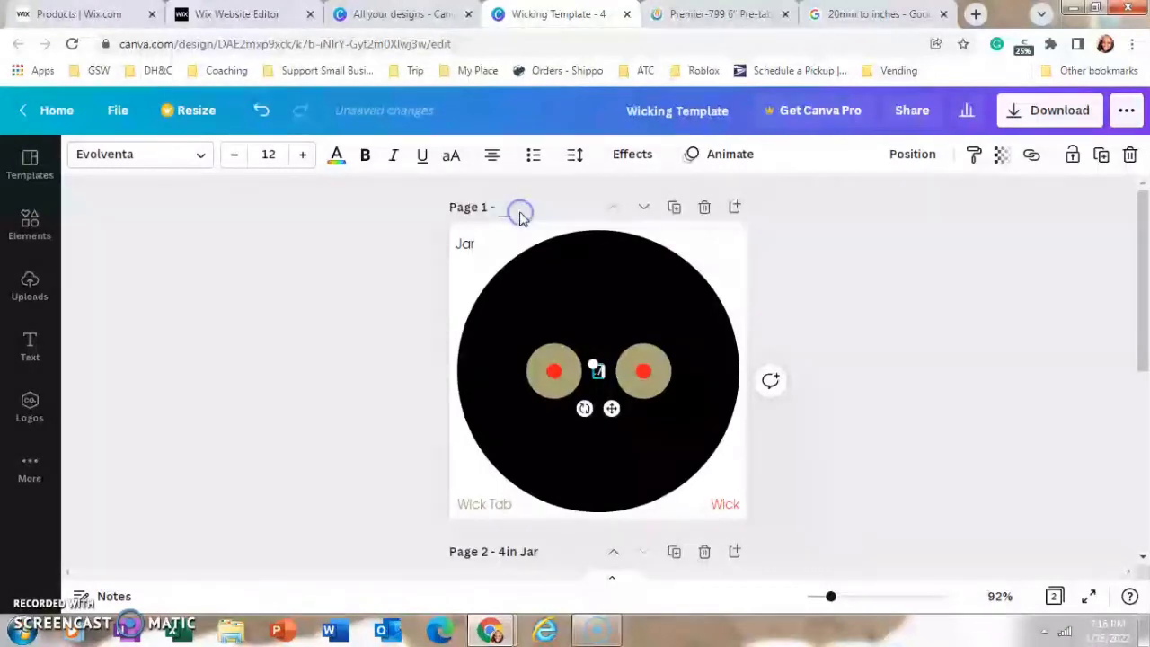
type("3.75in")
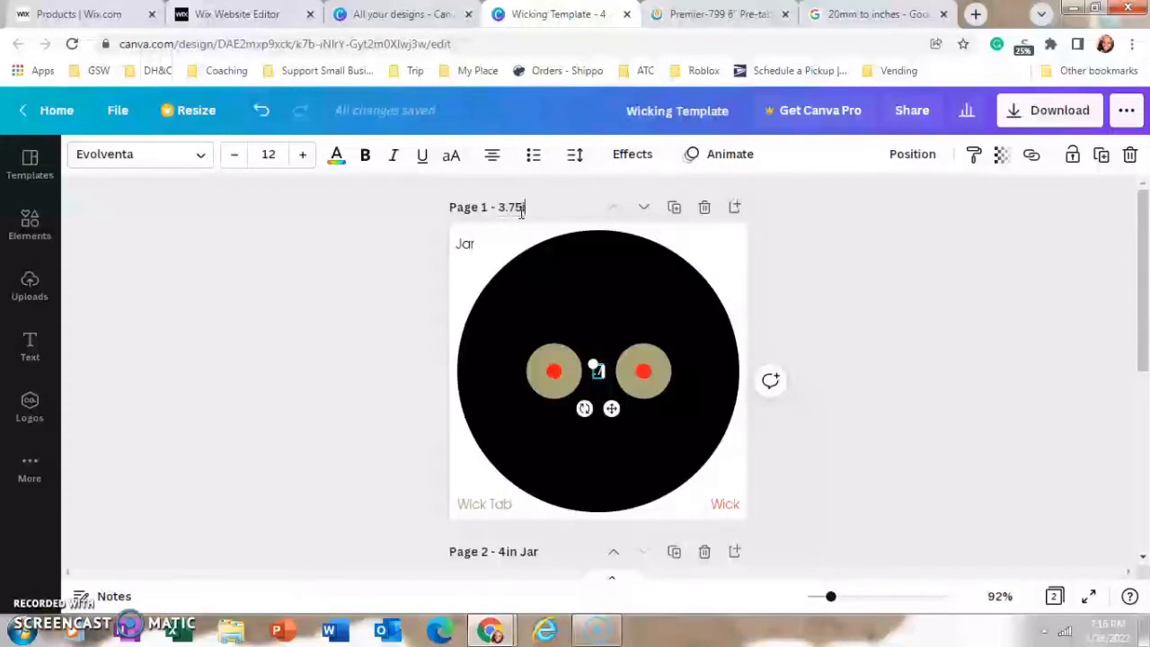